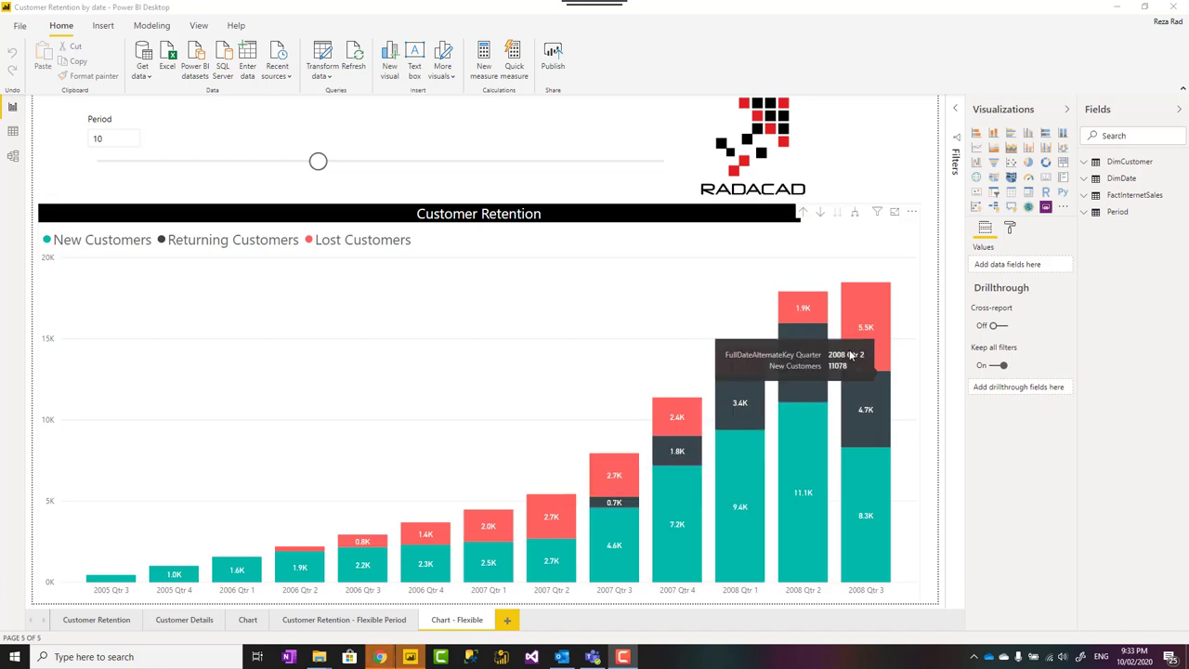
Drag the what-if Period slicer to 11 so the retention chart recalculates.
{"action": "left_click", "coordinate": [538, 295]}
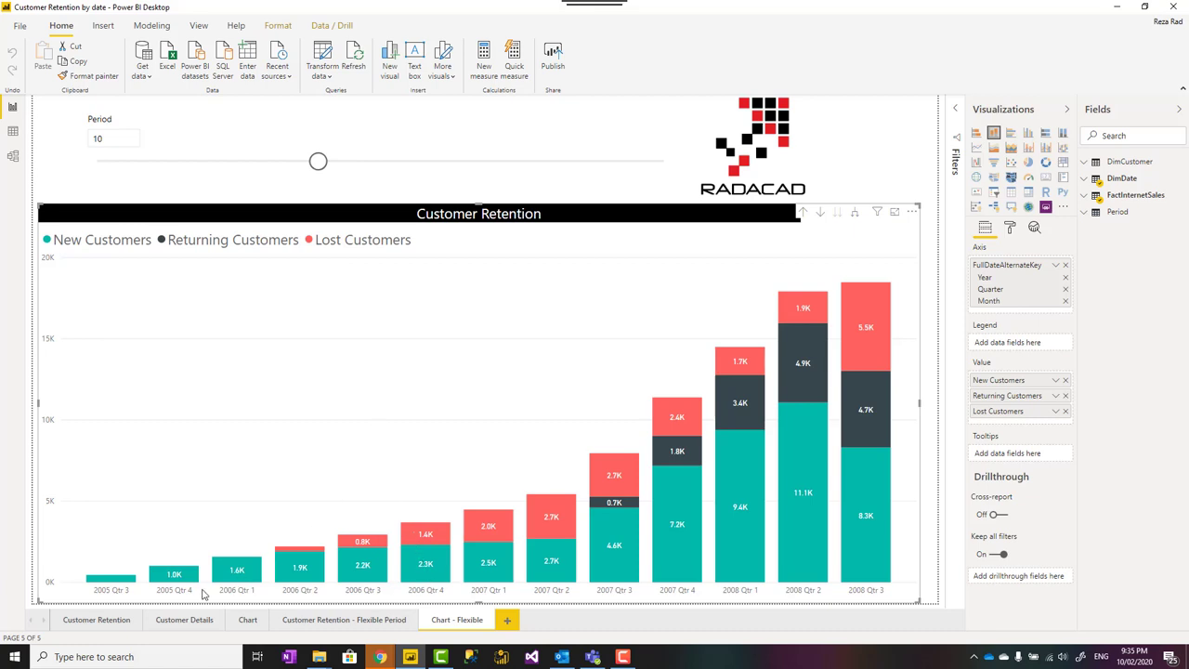
{"action": "mouse_move", "coordinate": [654, 577]}
{"action": "left_click_drag", "start_coordinate": [318, 162], "coordinate": [443, 164]}
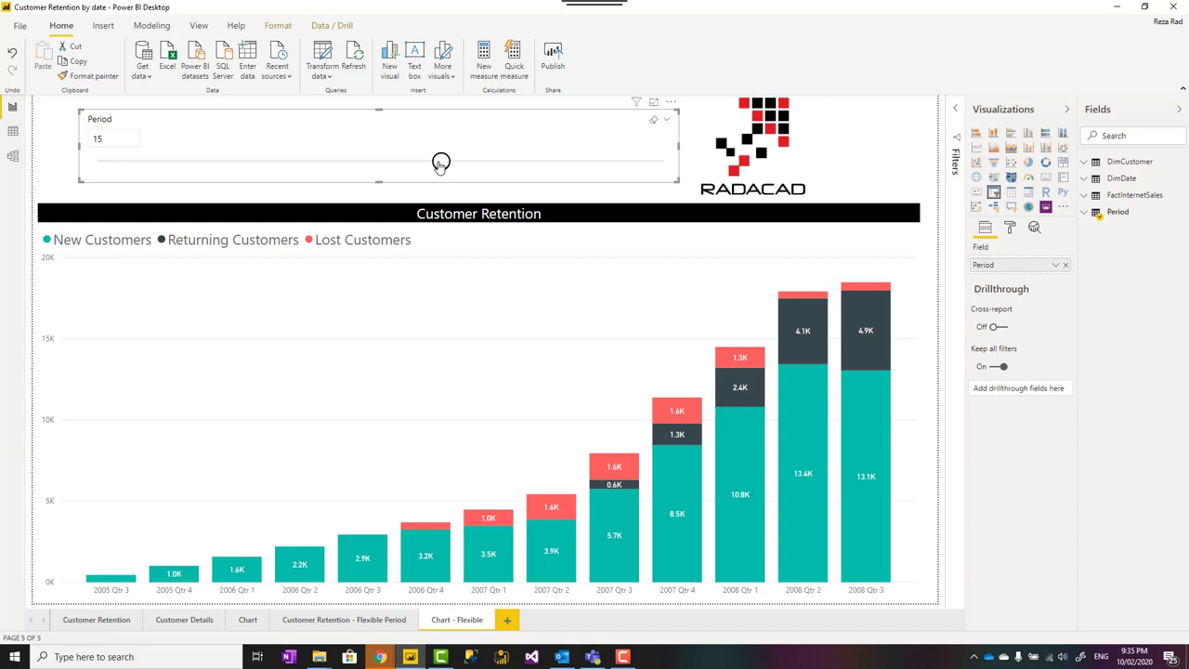
{"action": "left_click_drag", "start_coordinate": [441, 163], "coordinate": [339, 162]}
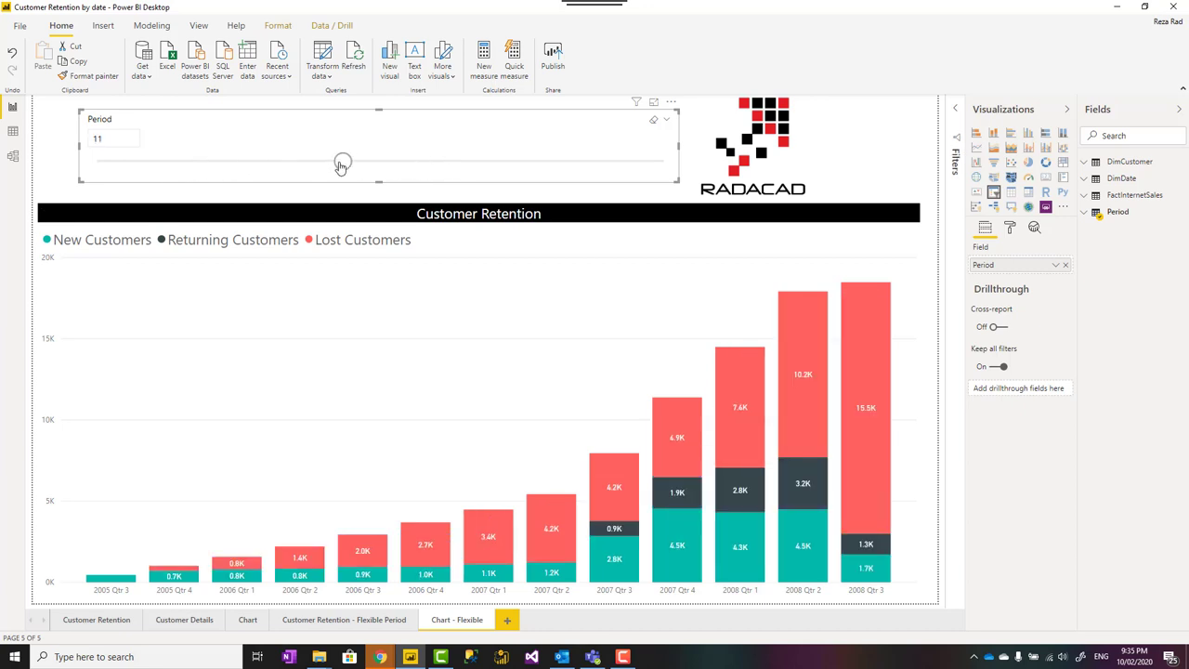
Check the chart's axis and values, then go to the Customer Retention page.
{"action": "left_click", "coordinate": [372, 359]}
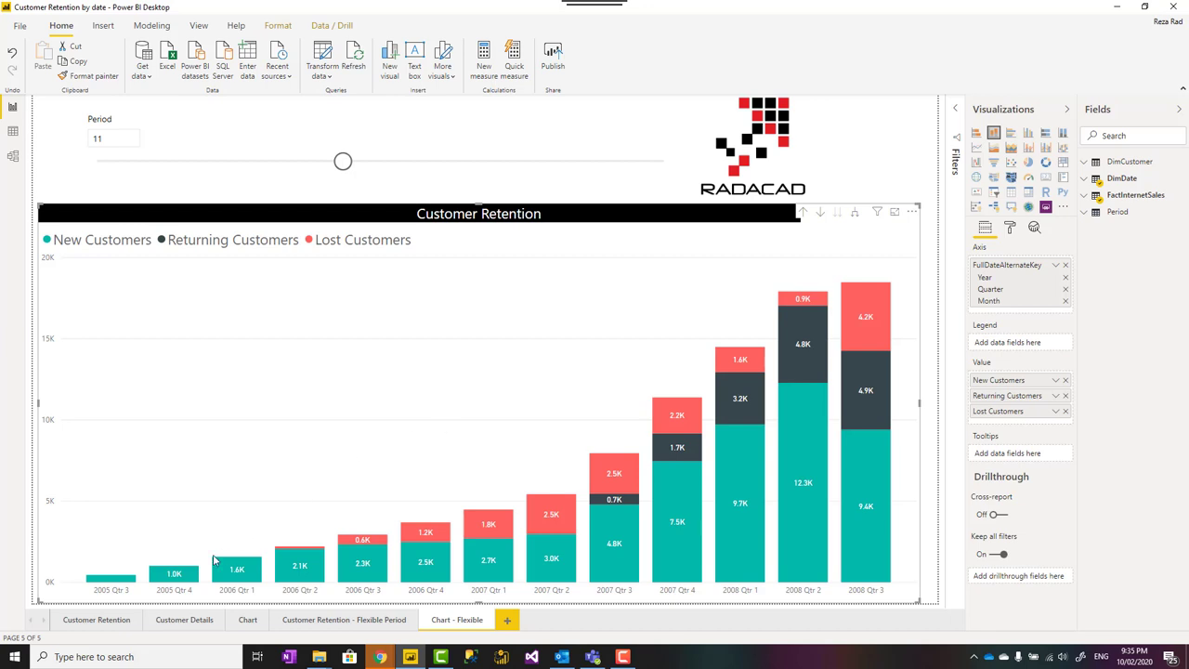
{"action": "left_click", "coordinate": [109, 619]}
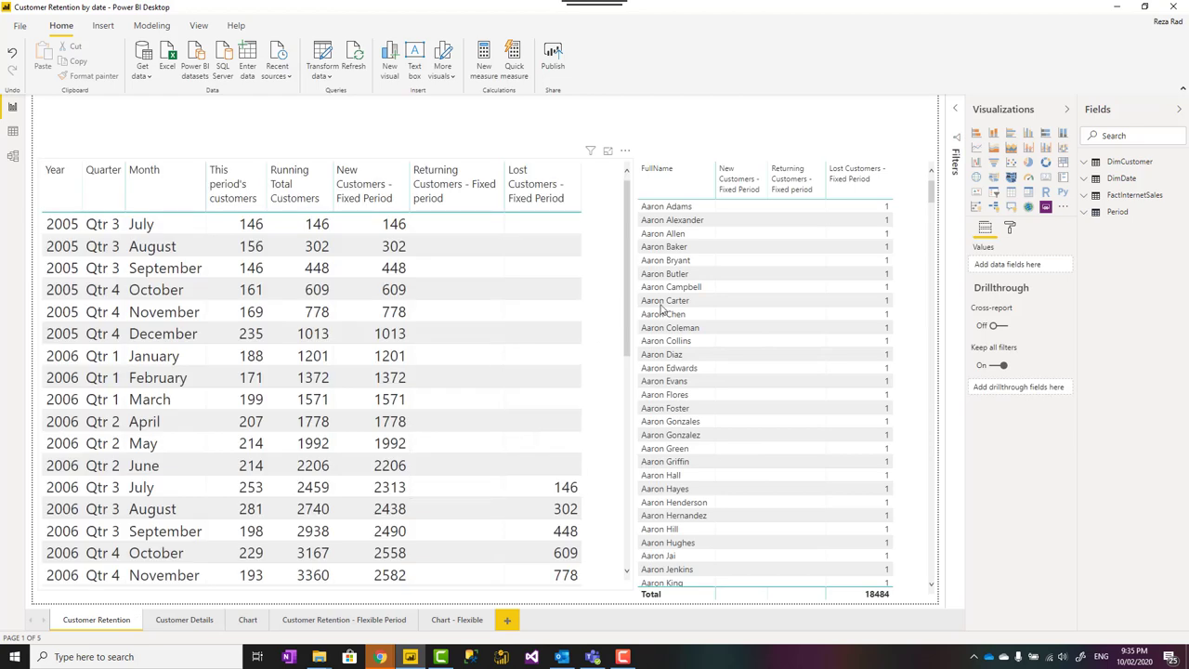
Check the table's FactInternetSales fields and its links to DimDate in Model view, then return to the report.
{"action": "left_click", "coordinate": [614, 320]}
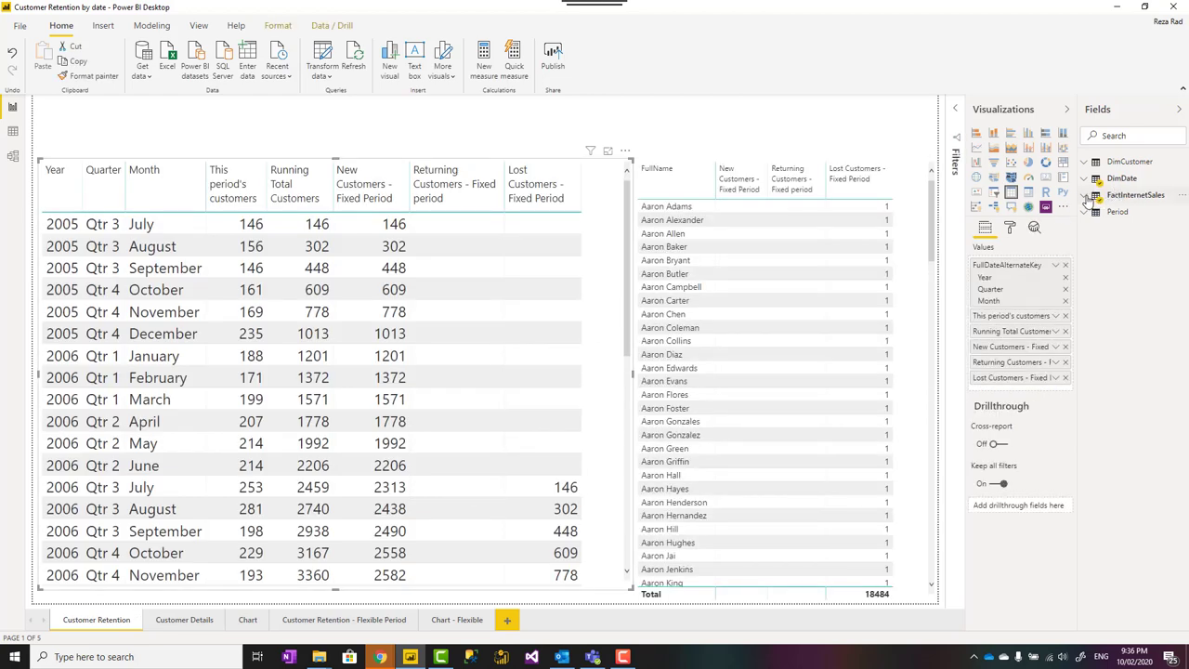
{"action": "left_click", "coordinate": [1087, 196]}
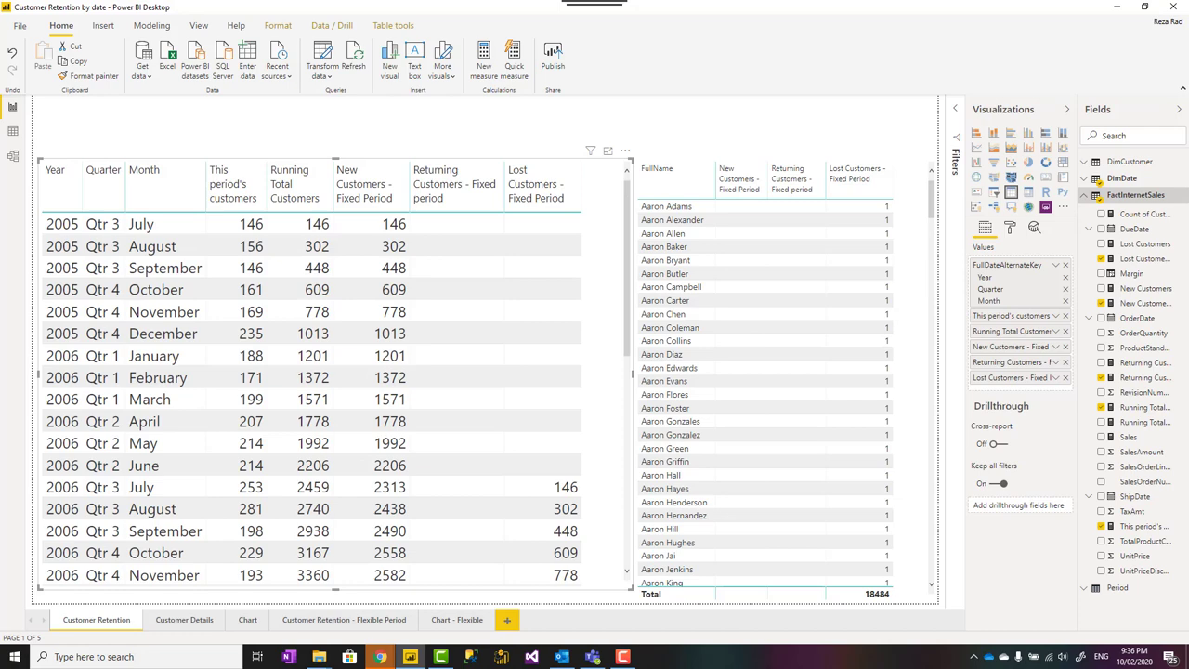
{"action": "left_click", "coordinate": [13, 158]}
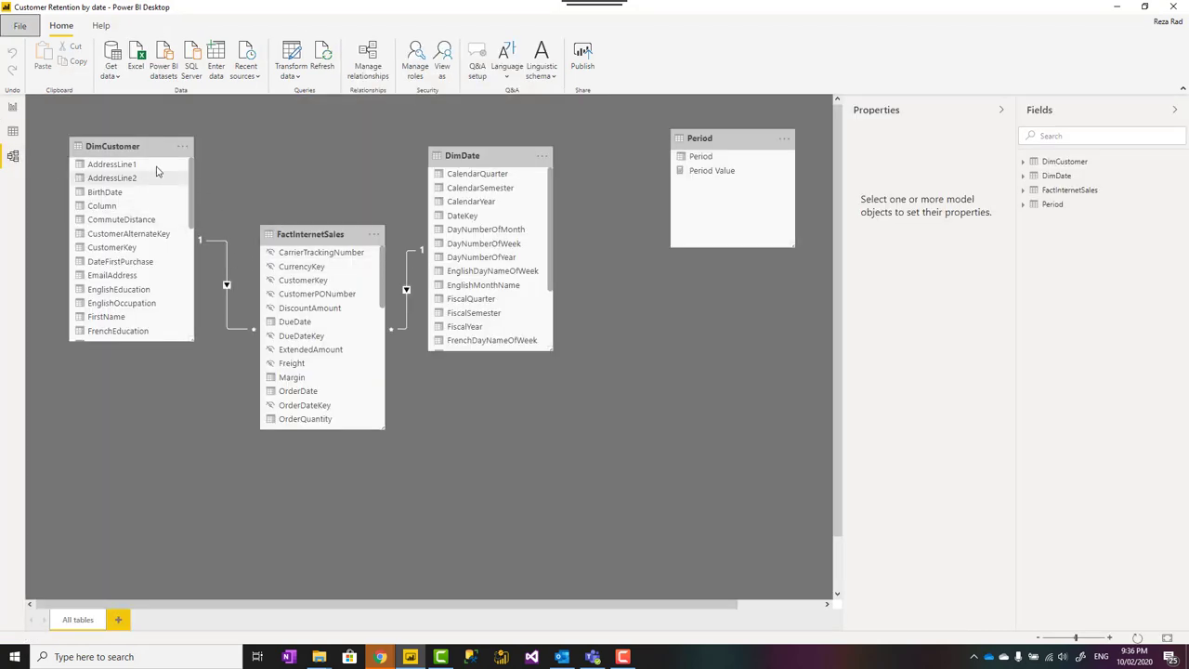
{"action": "left_click", "coordinate": [130, 146]}
{"action": "left_click", "coordinate": [308, 235]}
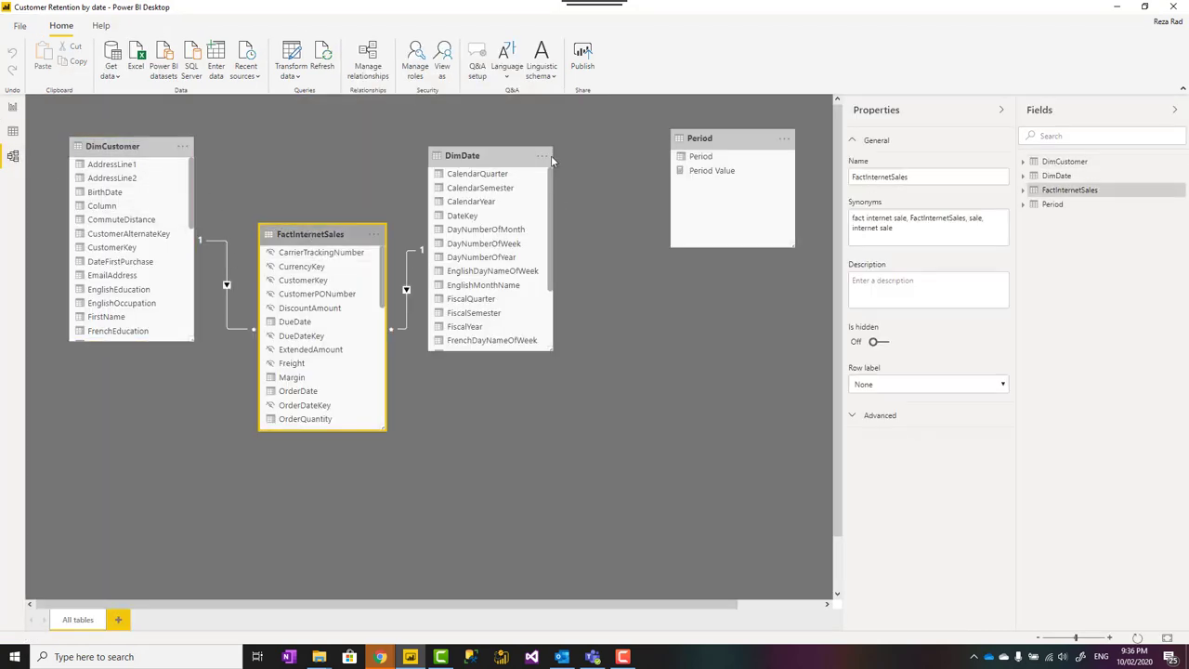
{"action": "left_click", "coordinate": [489, 155]}
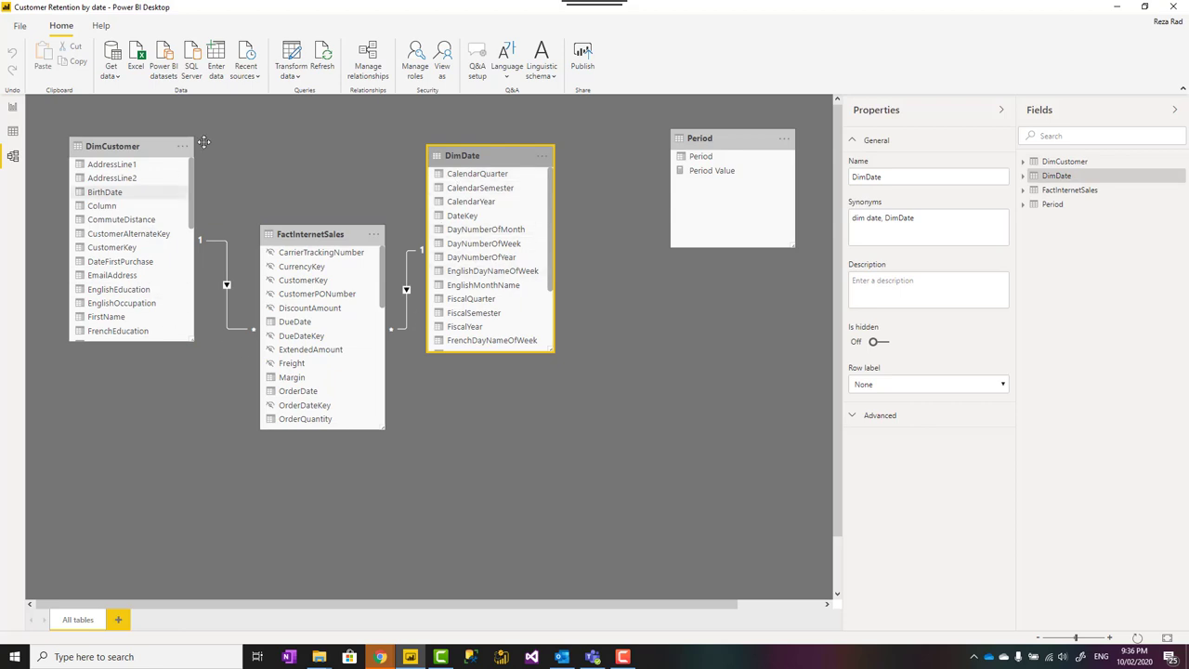
{"action": "left_click", "coordinate": [12, 108]}
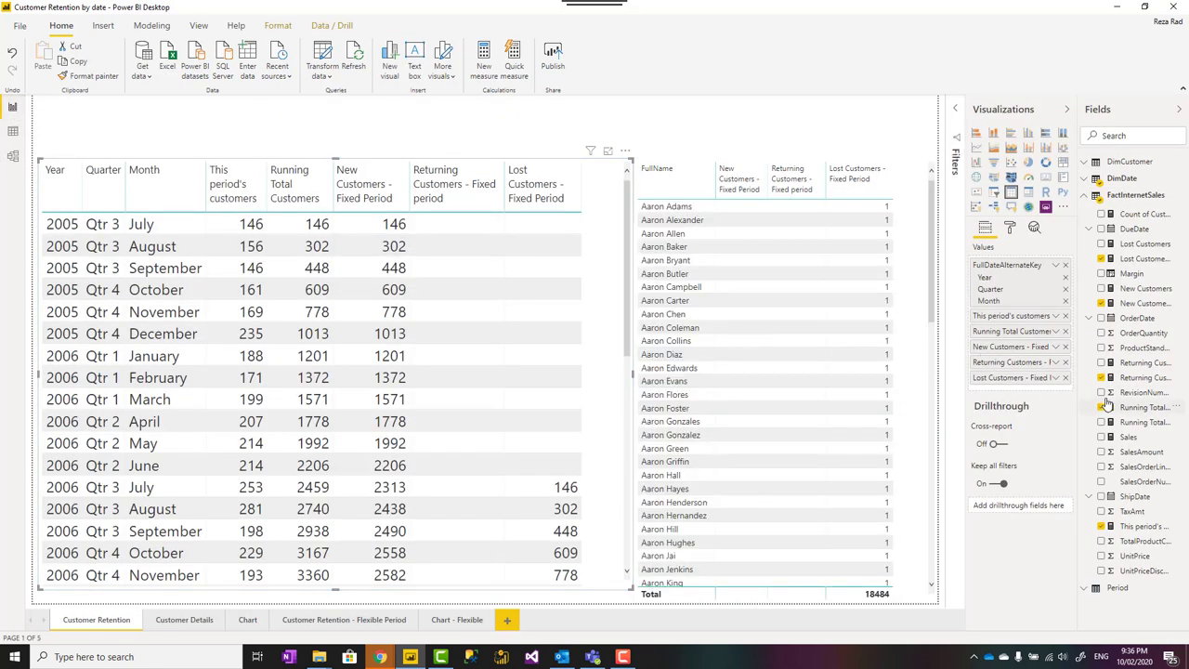
Show the Sales measure's DAX in the formula bar.
{"action": "left_click", "coordinate": [1129, 438]}
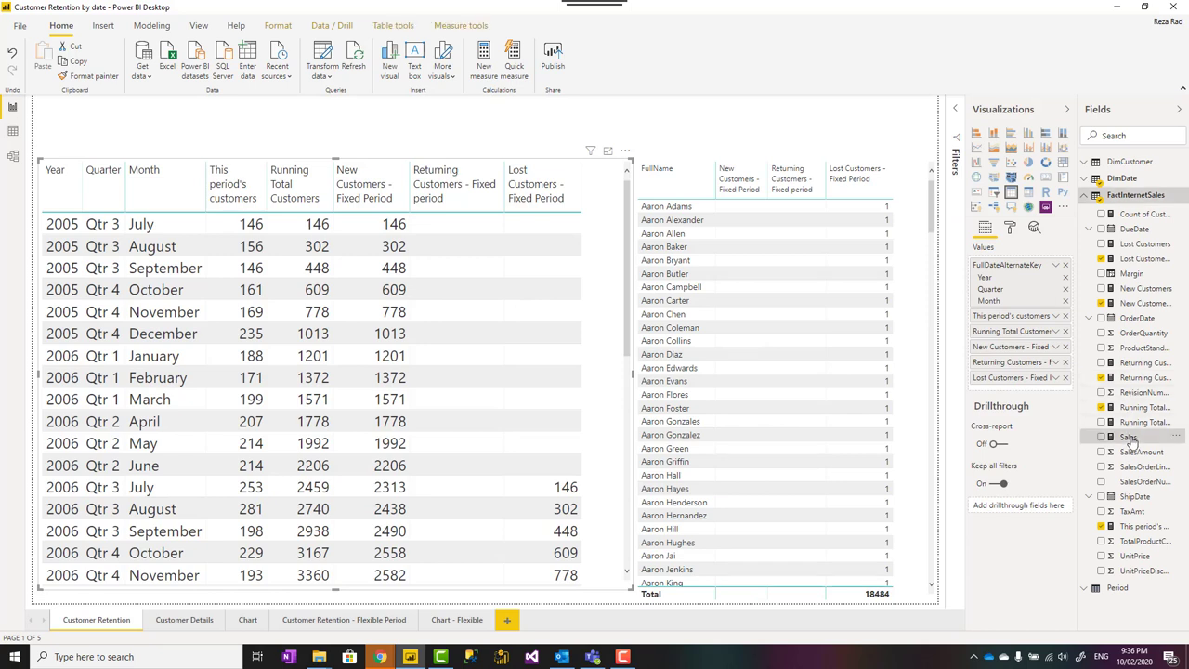
{"action": "scroll", "coordinate": [268, 103], "scroll_direction": "up", "scroll_amount": 5}
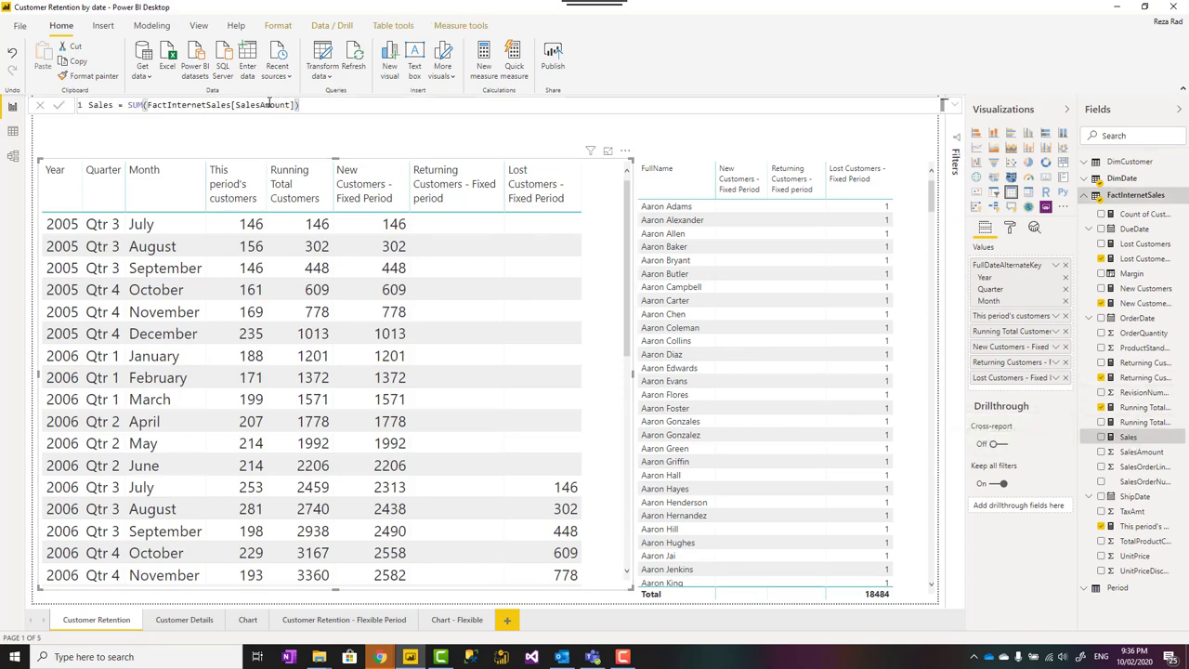
{"action": "left_click", "coordinate": [945, 106]}
{"action": "left_click", "coordinate": [948, 108]}
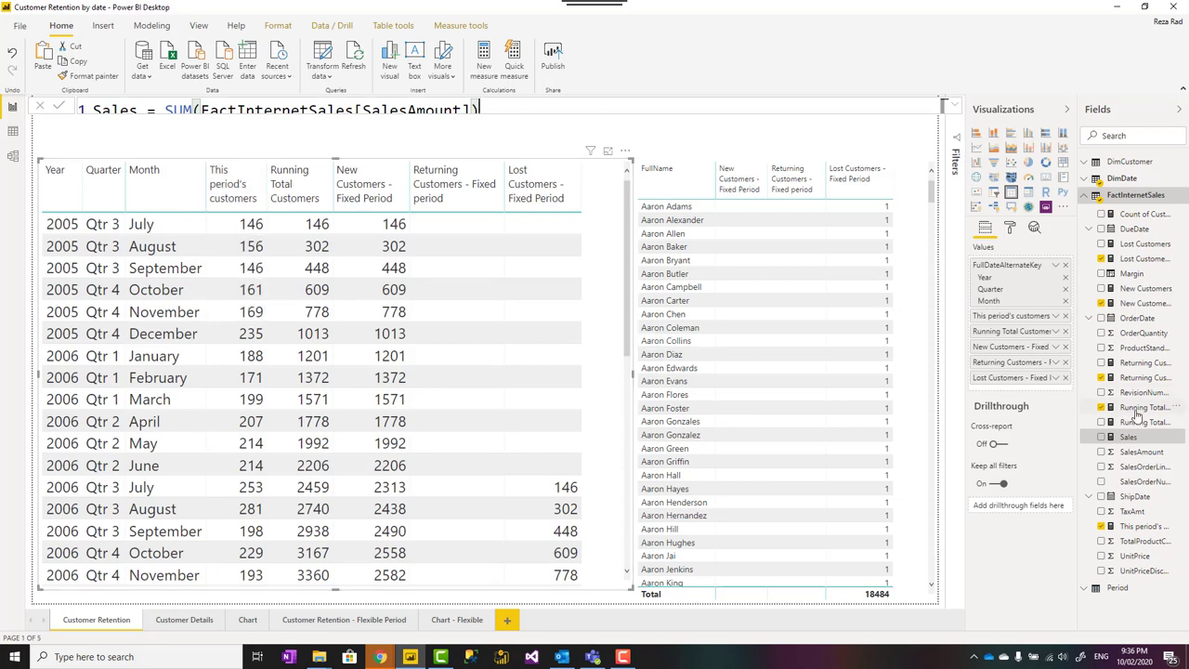
Read the This period's customers measure, DISTINCTCOUNT(FactInternetSales[CustomerKey]).
{"action": "left_click", "coordinate": [1144, 527]}
{"action": "left_click", "coordinate": [953, 106]}
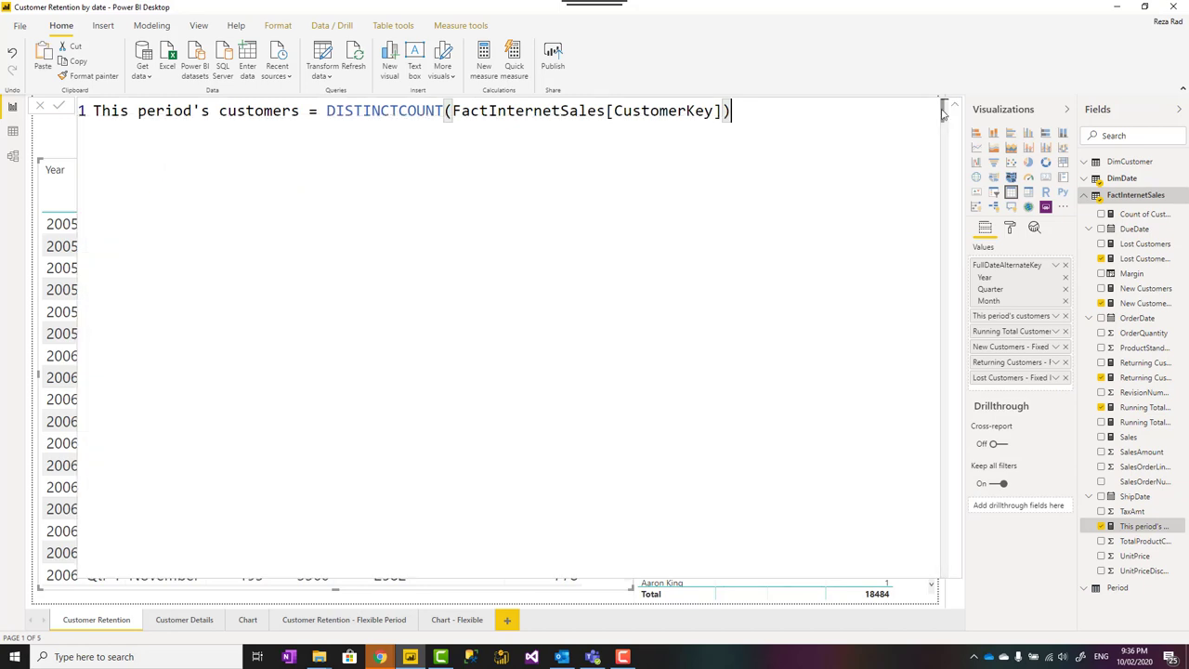
{"action": "left_click", "coordinate": [955, 108]}
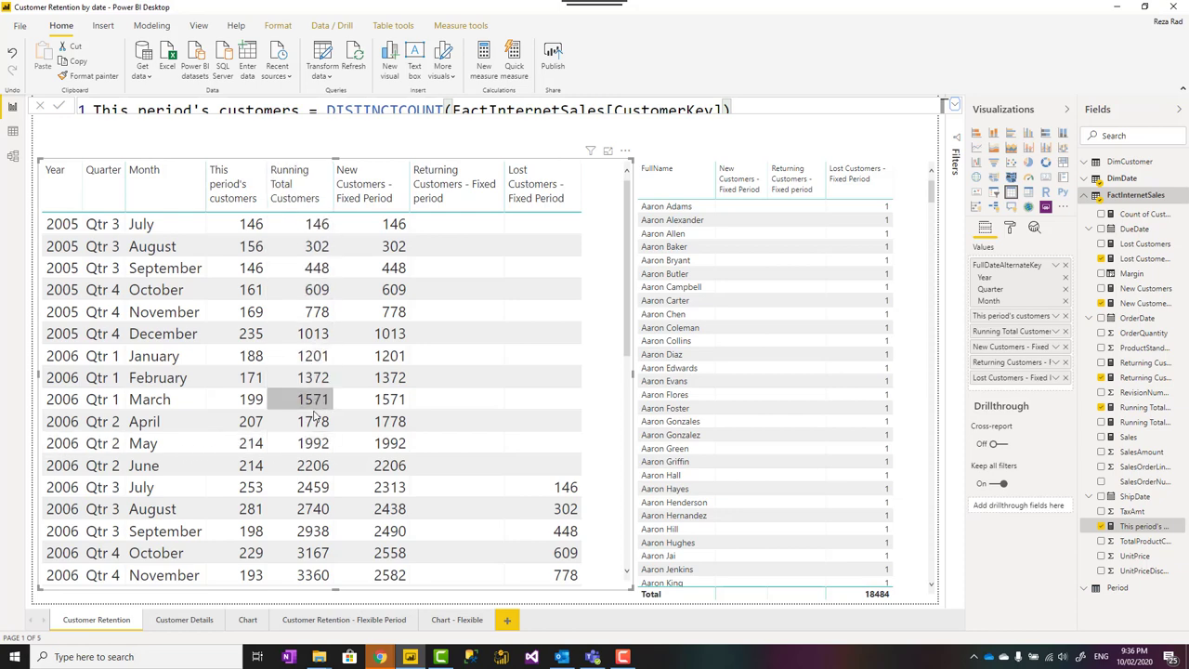
Walk through the Running Total Customers DAX: CALCULATE, FILTER, and the _salesthisperiod>0 condition.
{"action": "left_click", "coordinate": [1141, 408]}
{"action": "left_click", "coordinate": [429, 227]}
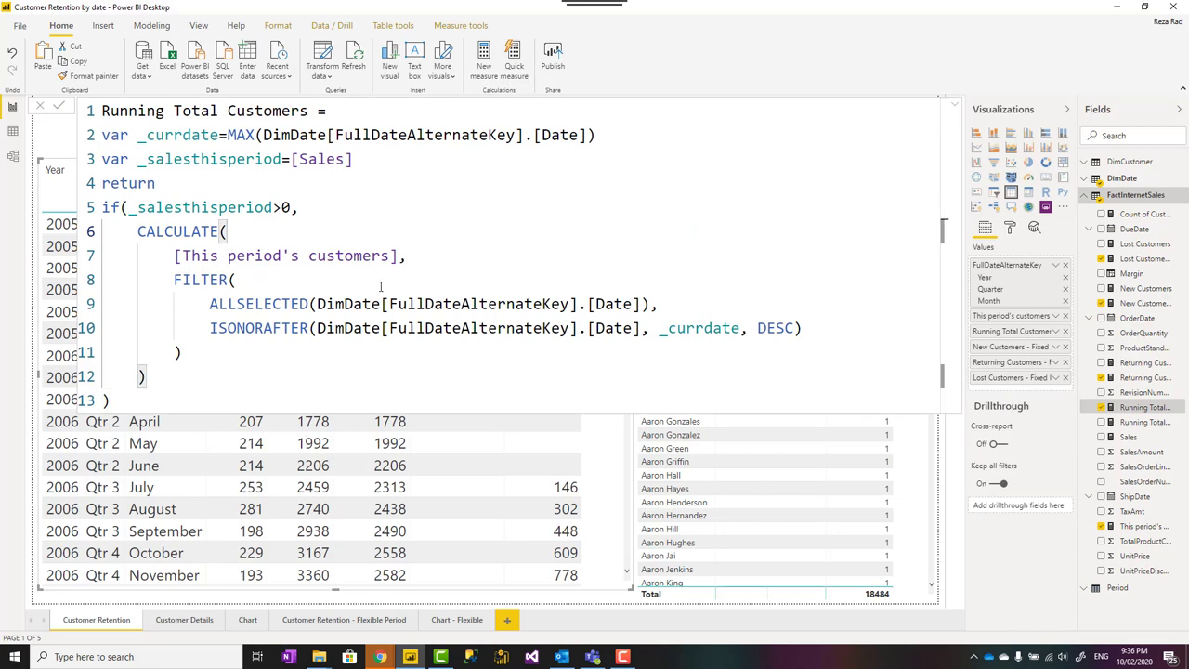
{"action": "left_click_drag", "start_coordinate": [146, 400], "coordinate": [102, 111]}
{"action": "left_click", "coordinate": [256, 283]}
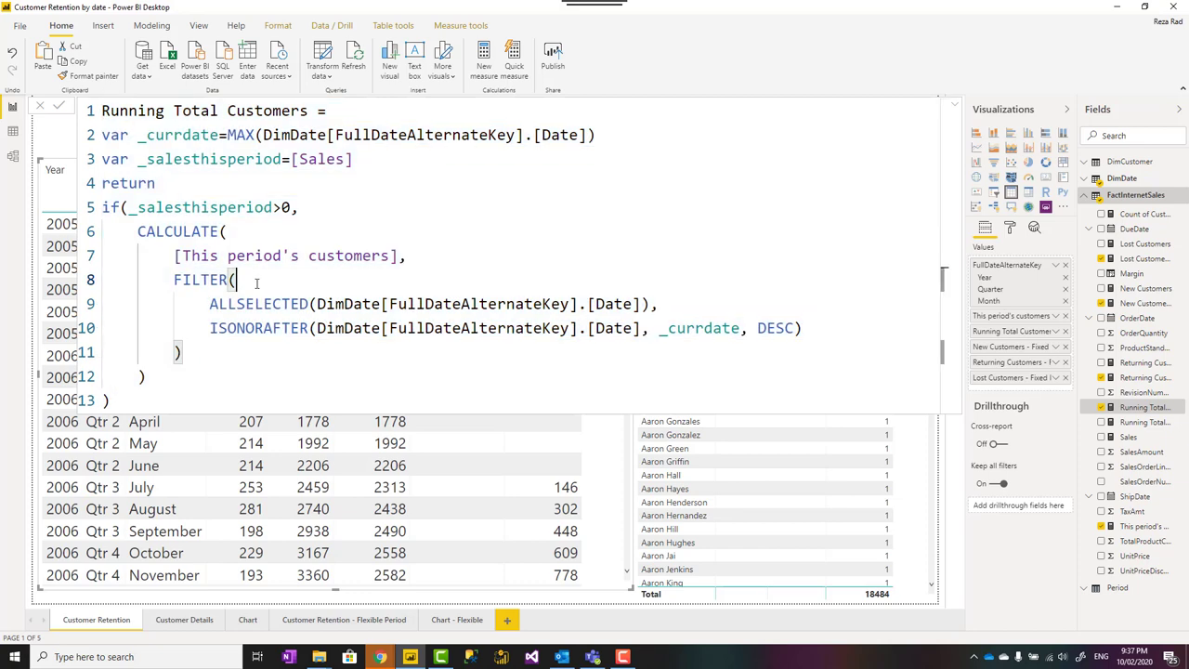
{"action": "left_click", "coordinate": [260, 382]}
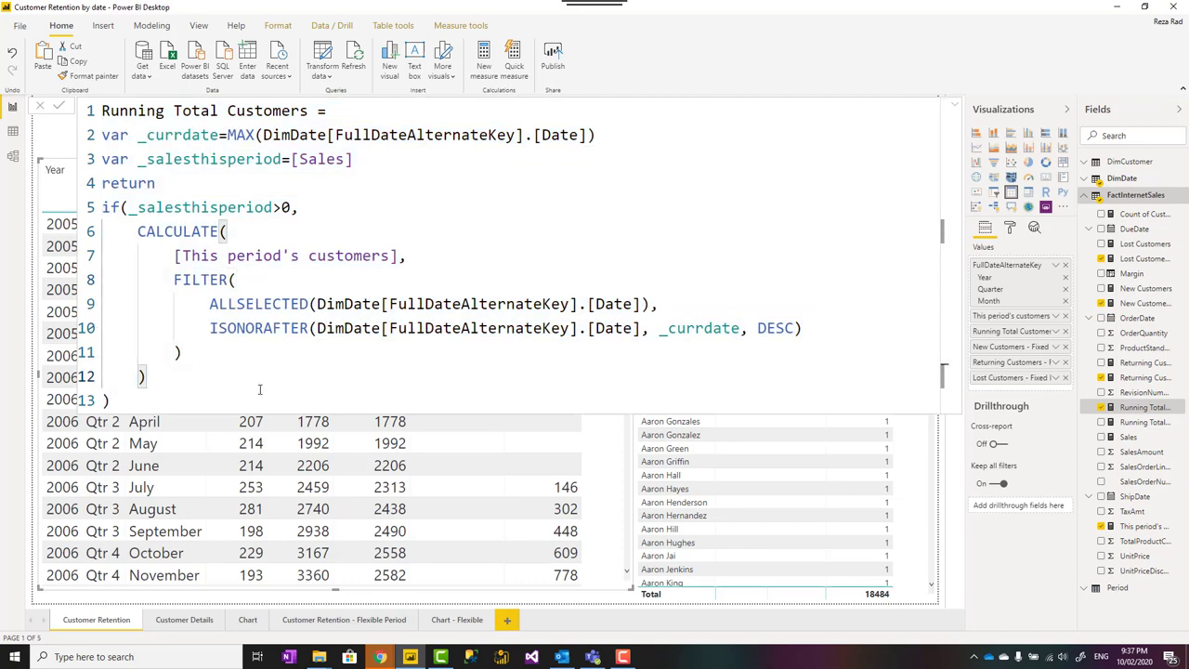
{"action": "left_click", "coordinate": [197, 399]}
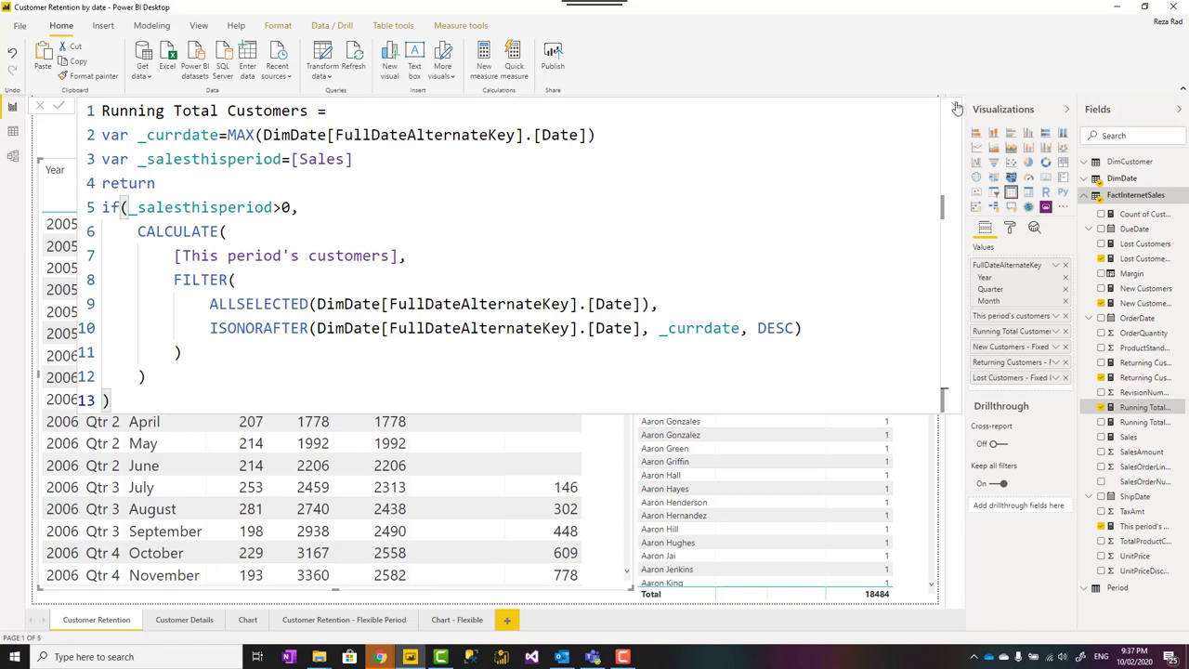
{"action": "left_click_drag", "start_coordinate": [130, 208], "coordinate": [274, 207]}
{"action": "left_click", "coordinate": [291, 207]}
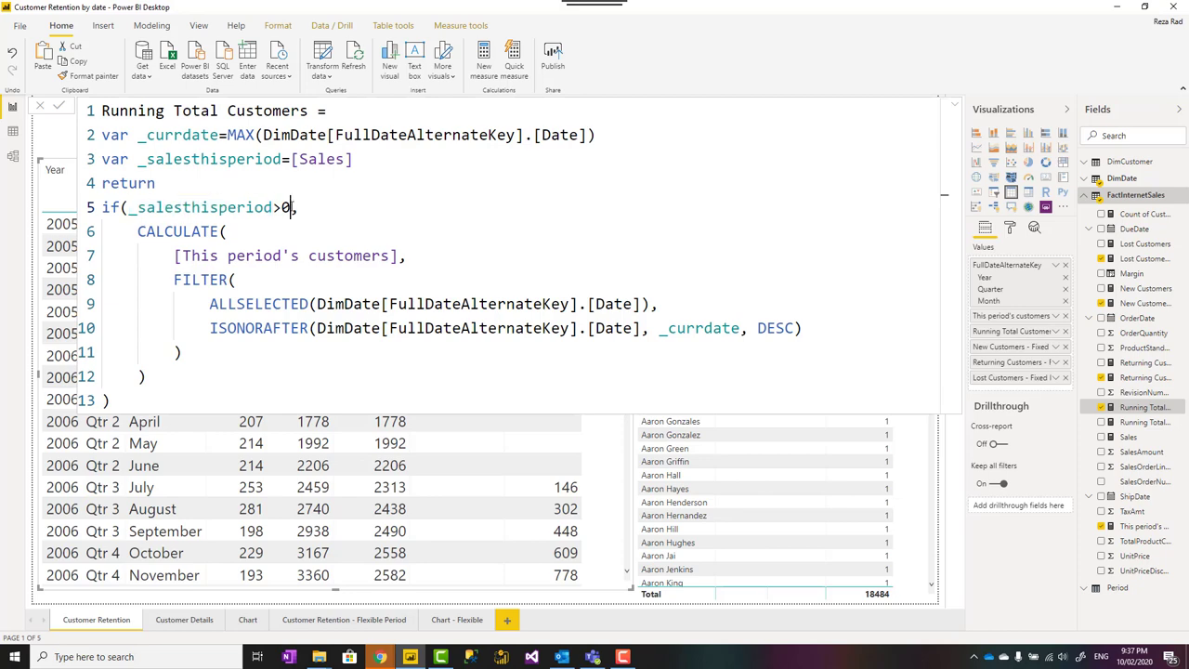
{"action": "left_click", "coordinate": [953, 109]}
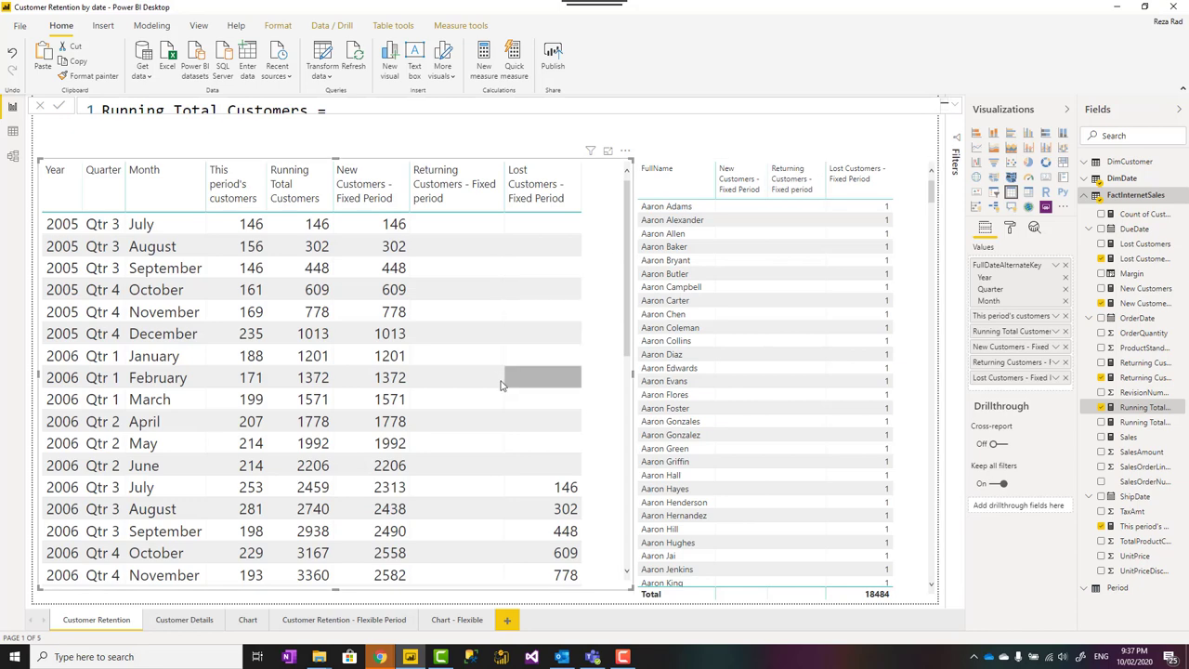
{"action": "scroll", "coordinate": [502, 390], "scroll_direction": "down", "scroll_amount": 1}
{"action": "scroll", "coordinate": [499, 390], "scroll_direction": "up", "scroll_amount": 1}
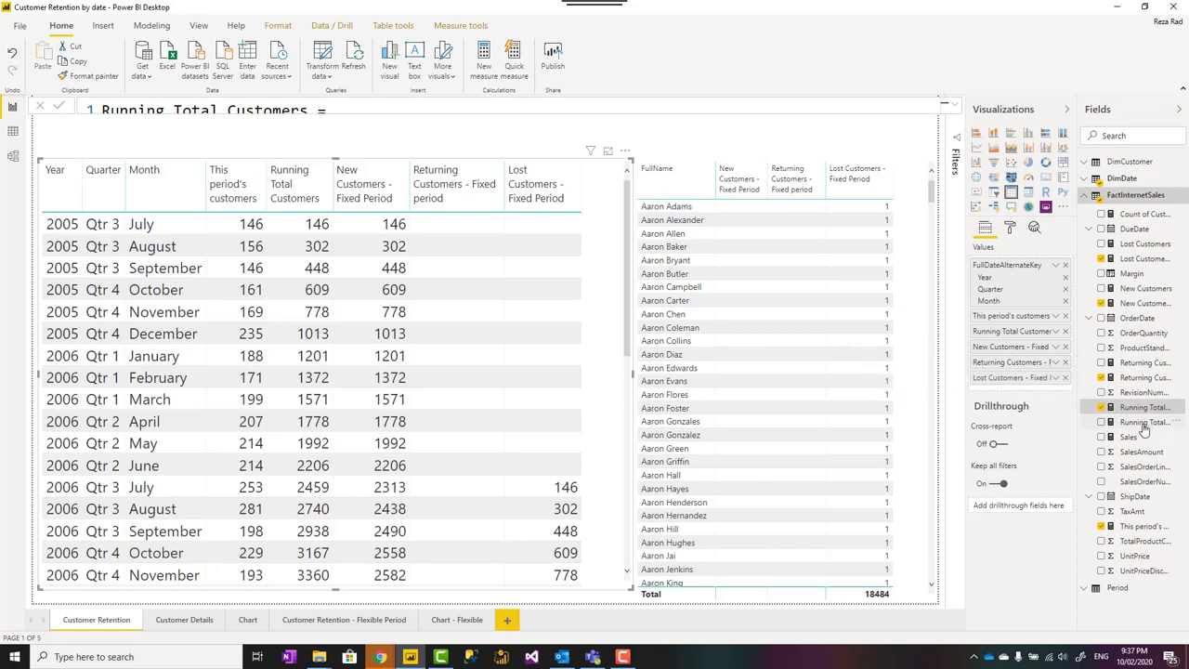
Review Running Total Sales, a CALCULATE of [Sales] filtered with ISONORAFTER, and collapse the formula bar.
{"action": "left_click", "coordinate": [1143, 423]}
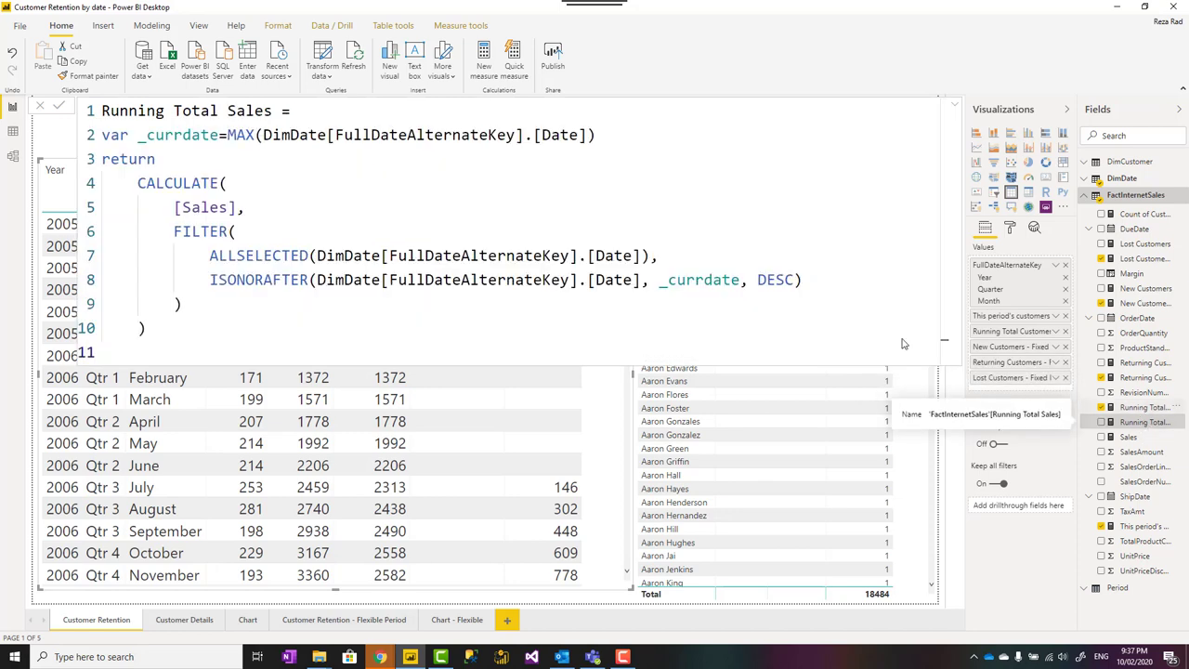
{"action": "double_click", "coordinate": [311, 280]}
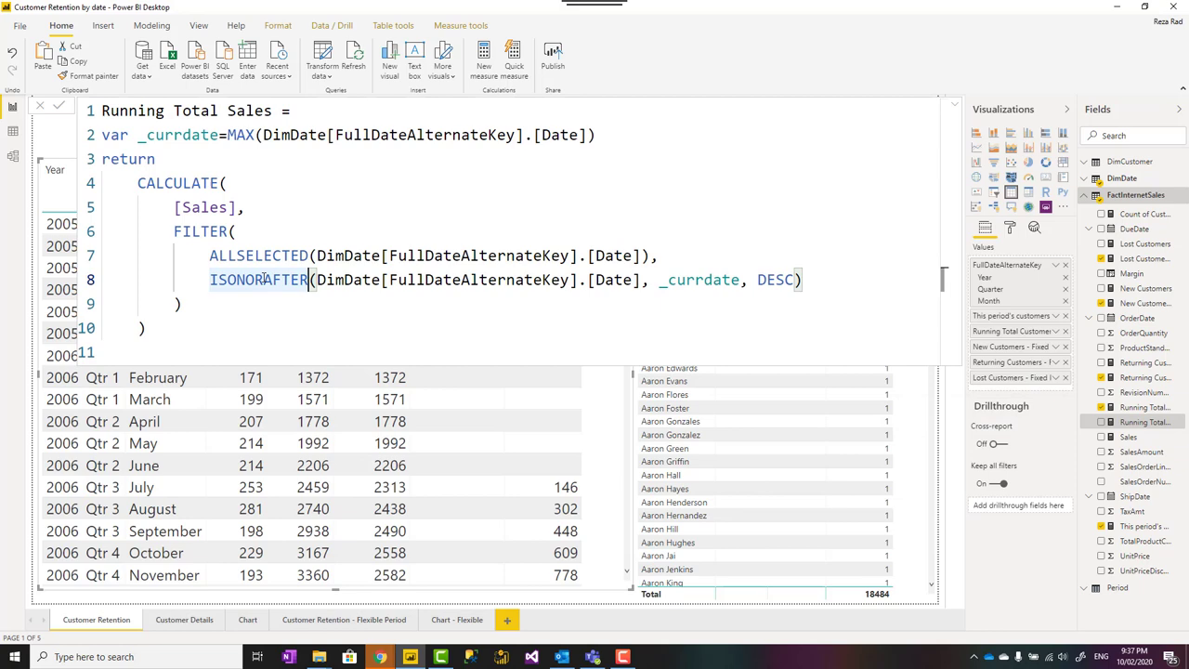
{"action": "left_click_drag", "start_coordinate": [164, 335], "coordinate": [82, 128]}
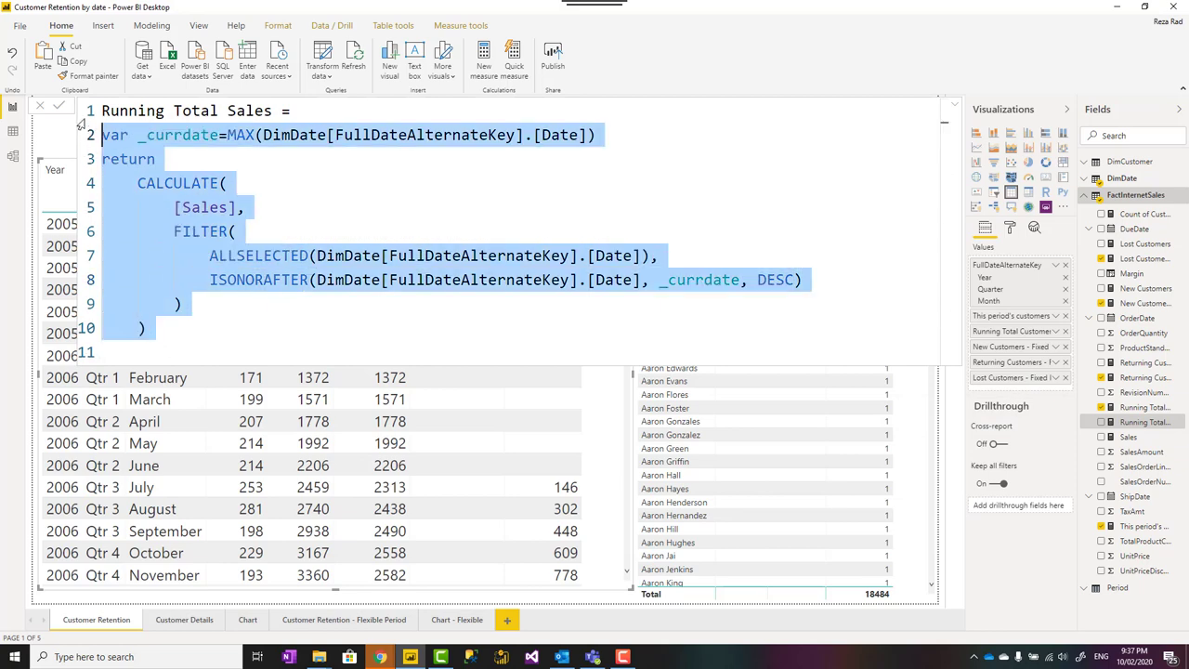
{"action": "left_click", "coordinate": [245, 207]}
{"action": "left_click", "coordinate": [183, 207]}
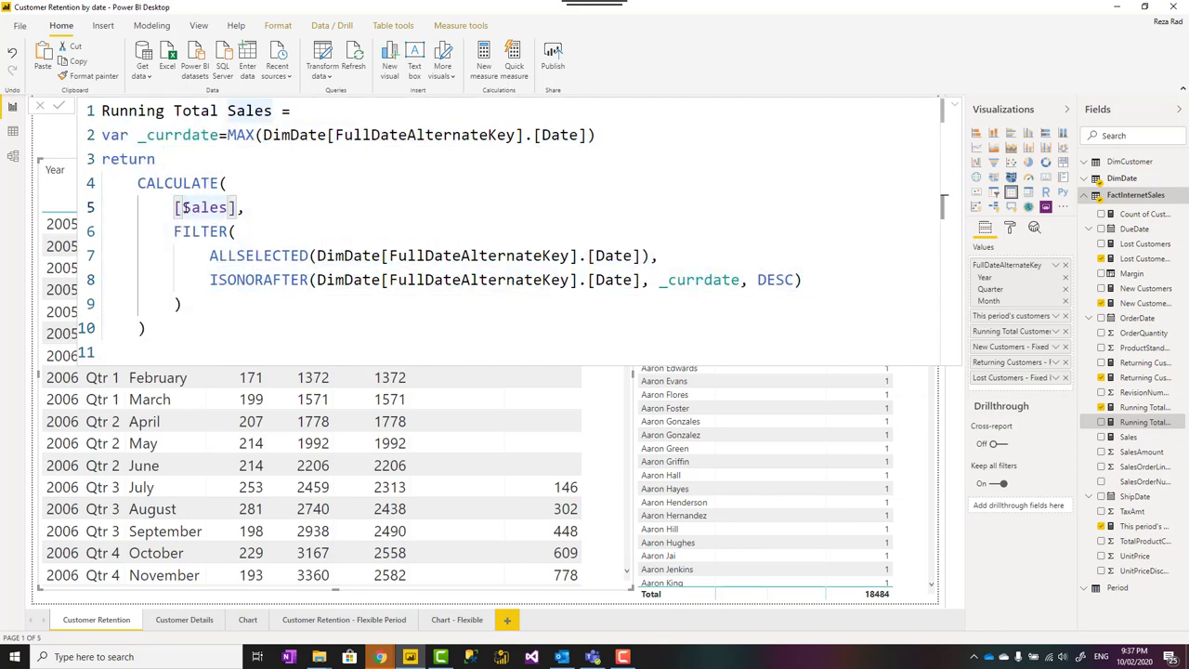
{"action": "double_click", "coordinate": [184, 207]}
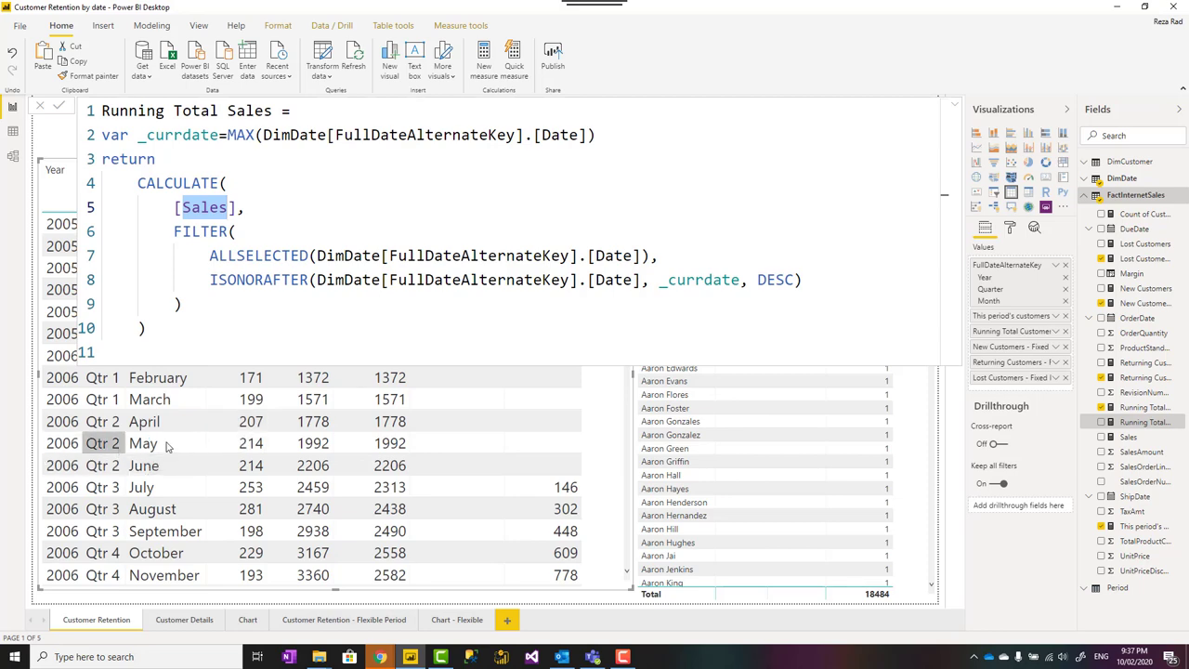
{"action": "left_click", "coordinate": [956, 109]}
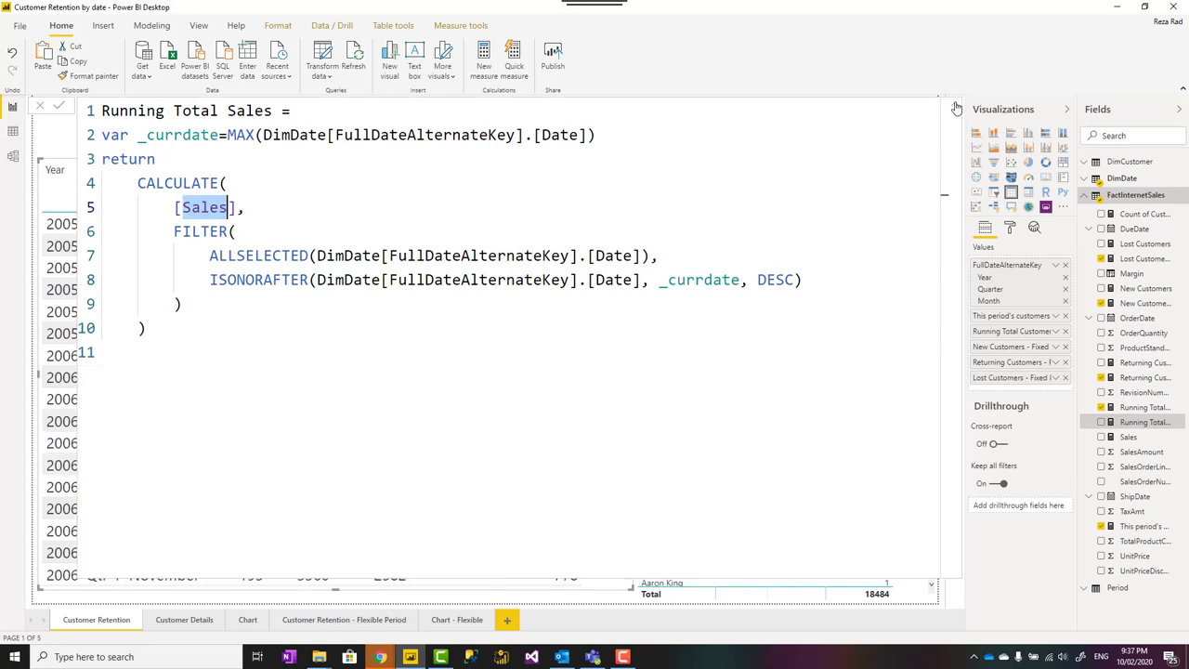
{"action": "left_click", "coordinate": [957, 109]}
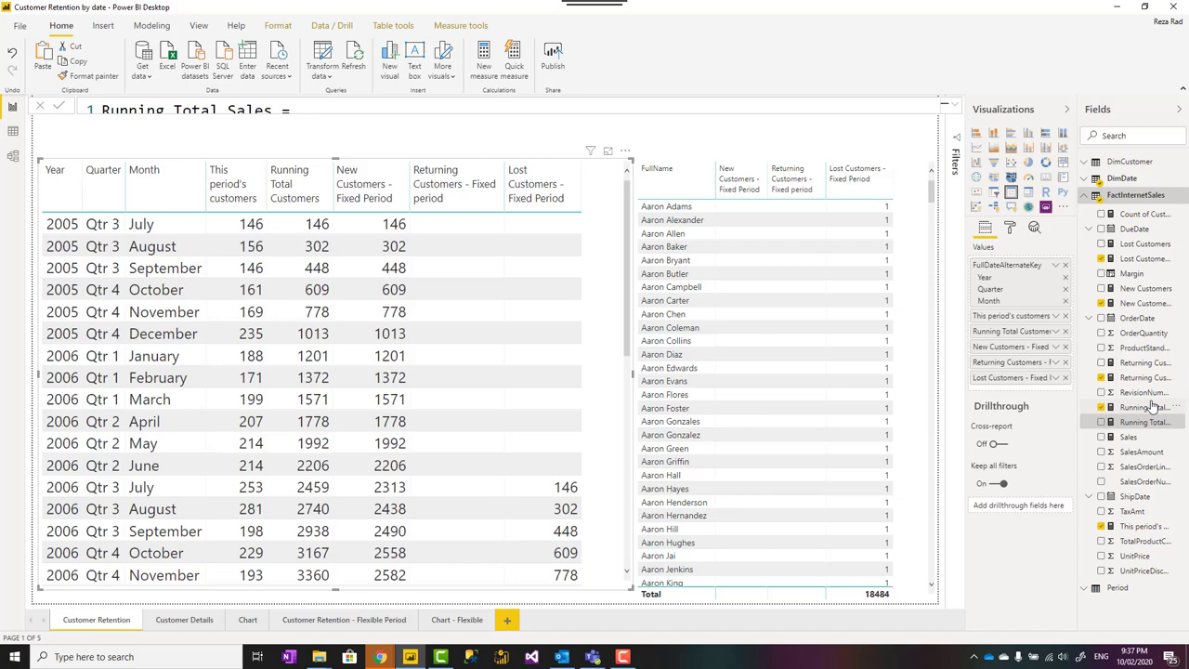
Show New Customers - Fixed Period, tracing its ADDCOLUMNS, MAX current-date and [Sales] parts.
{"action": "left_click", "coordinate": [1143, 305]}
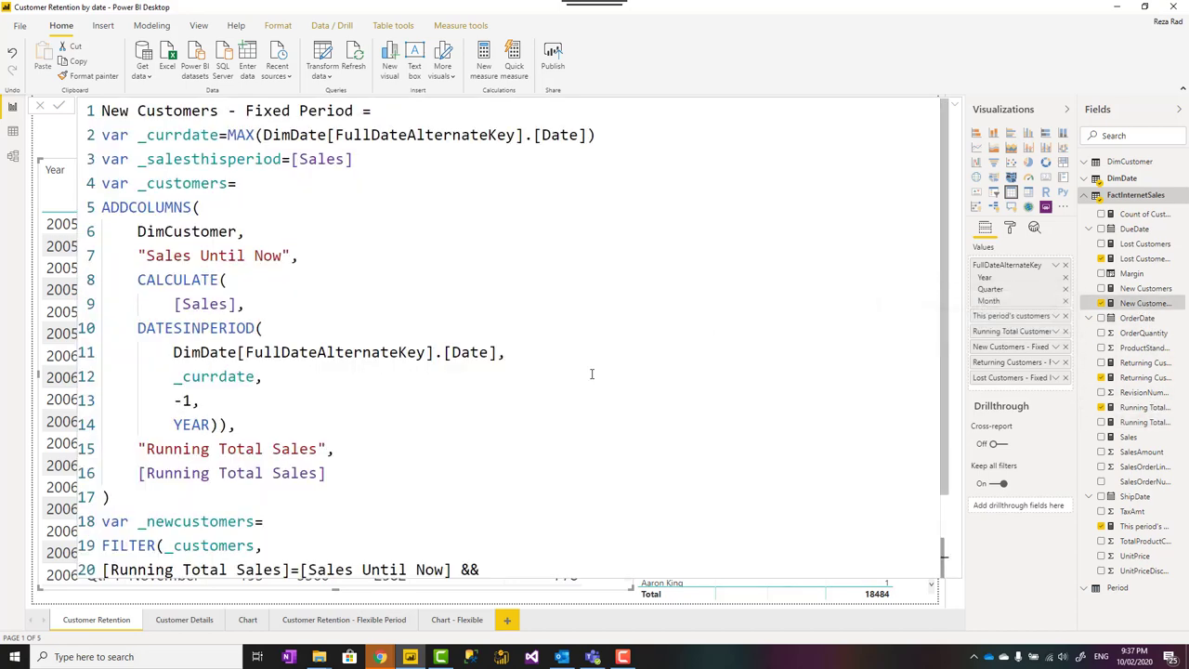
{"action": "scroll", "coordinate": [556, 378], "scroll_direction": "down", "scroll_amount": 2}
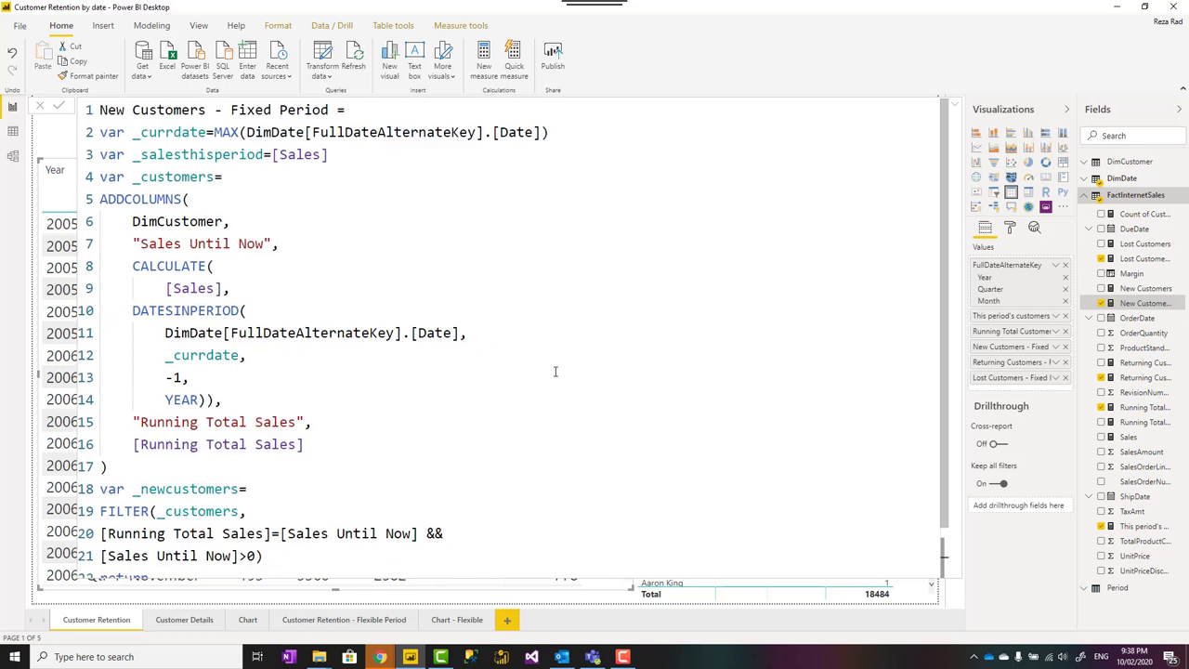
{"action": "left_click", "coordinate": [220, 198]}
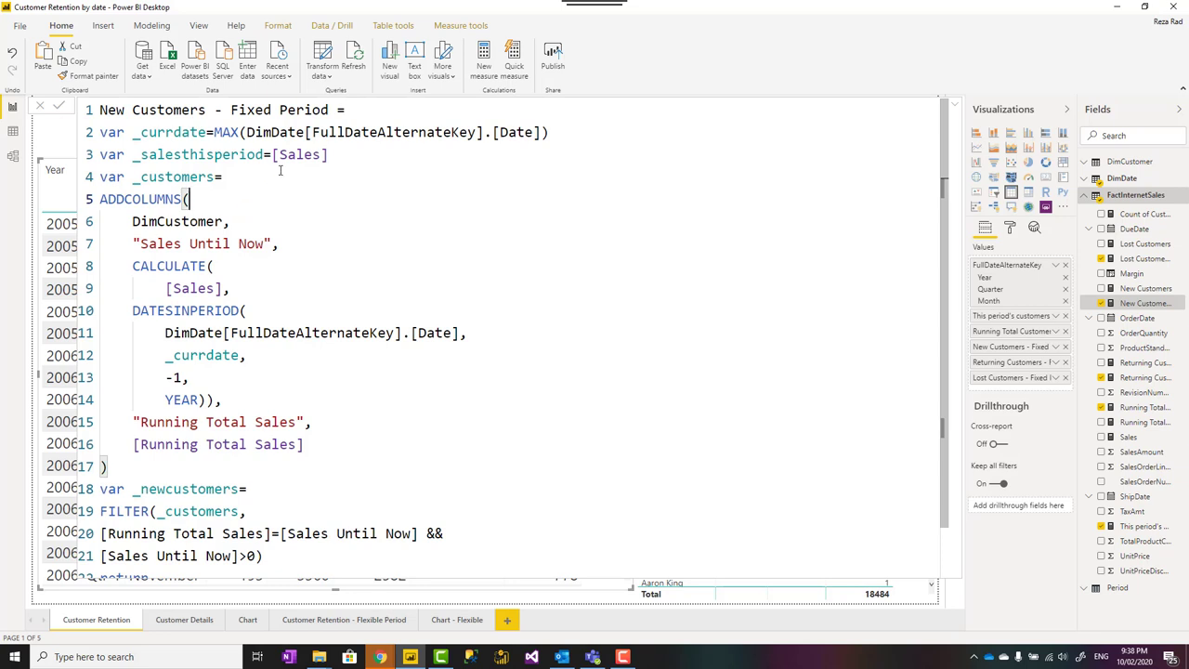
{"action": "left_click_drag", "start_coordinate": [574, 130], "coordinate": [216, 132]}
{"action": "left_click", "coordinate": [360, 155]}
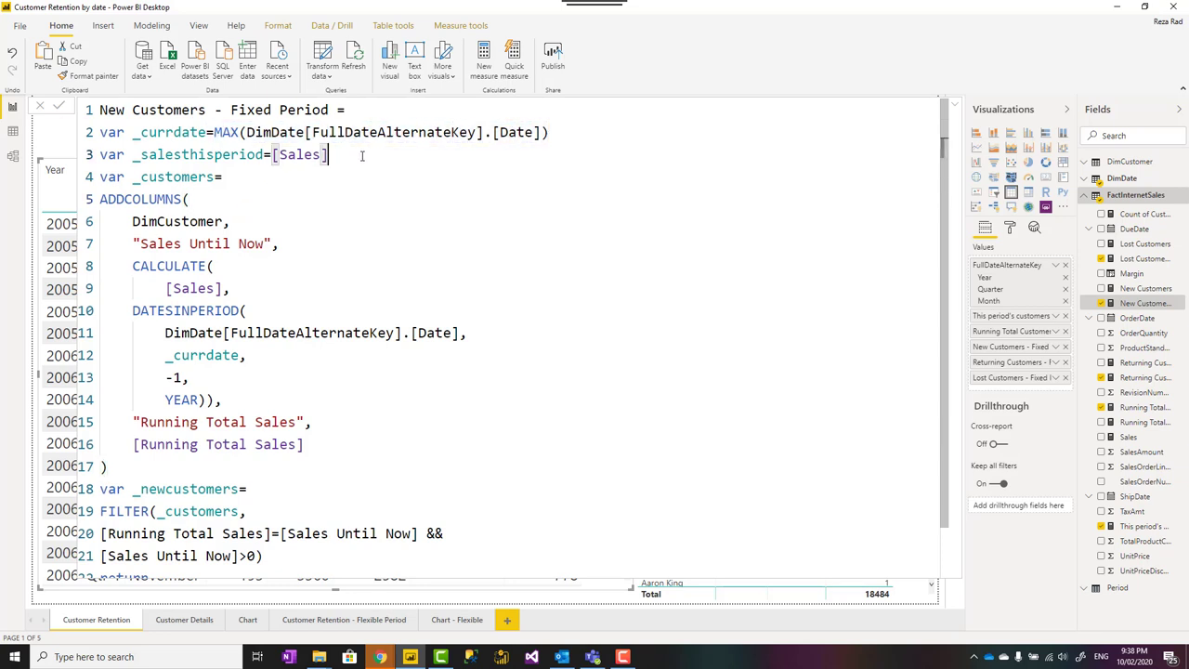
{"action": "left_click_drag", "start_coordinate": [334, 155], "coordinate": [271, 156]}
{"action": "left_click", "coordinate": [271, 175]}
Trace the DimCustomer argument, the DATESINPERIOD Sales Until Now calculation, and Running Total Sales.
{"action": "left_click_drag", "start_coordinate": [131, 221], "coordinate": [232, 219]}
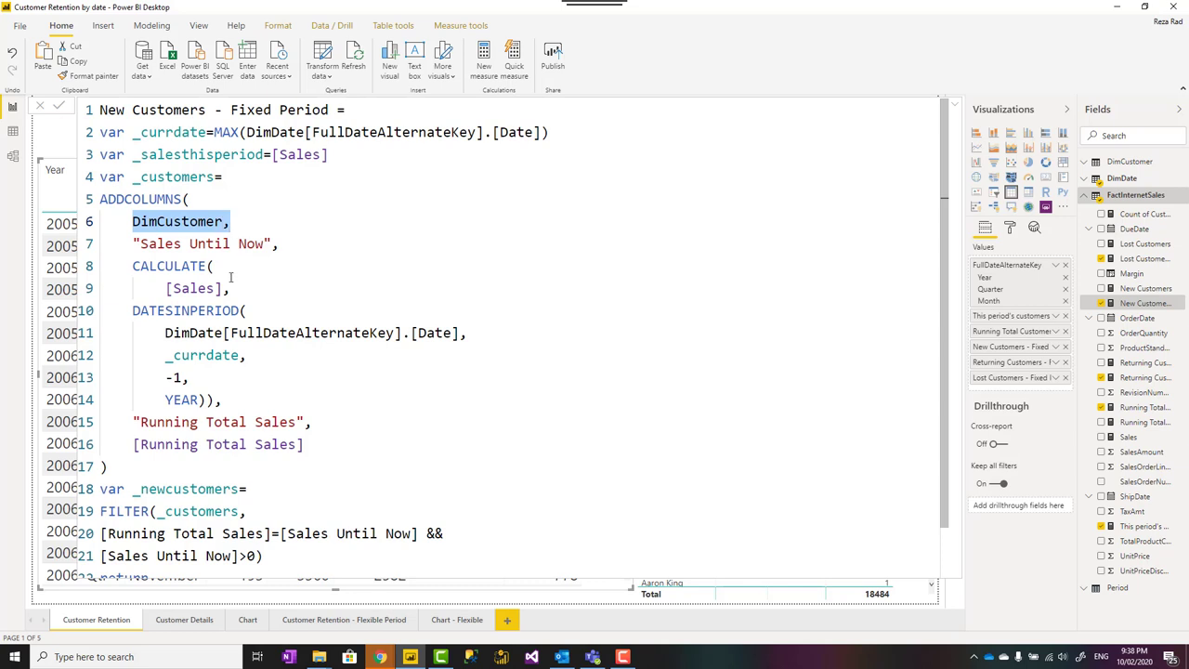
{"action": "left_click_drag", "start_coordinate": [132, 266], "coordinate": [215, 400]}
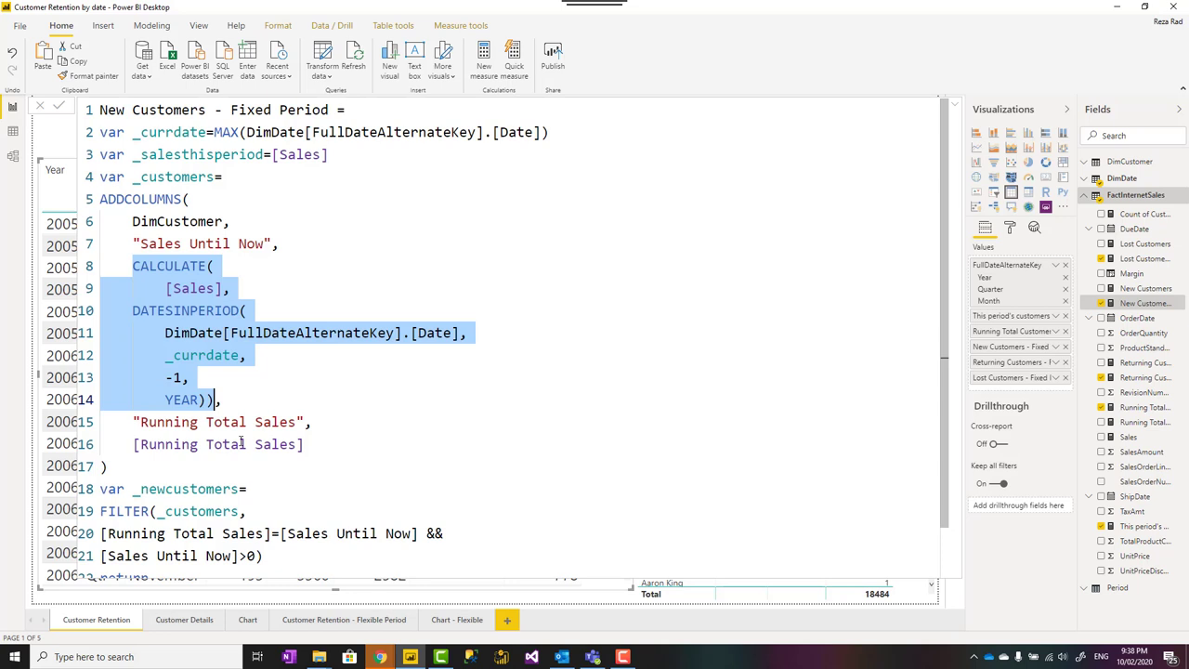
{"action": "left_click_drag", "start_coordinate": [303, 445], "coordinate": [133, 424]}
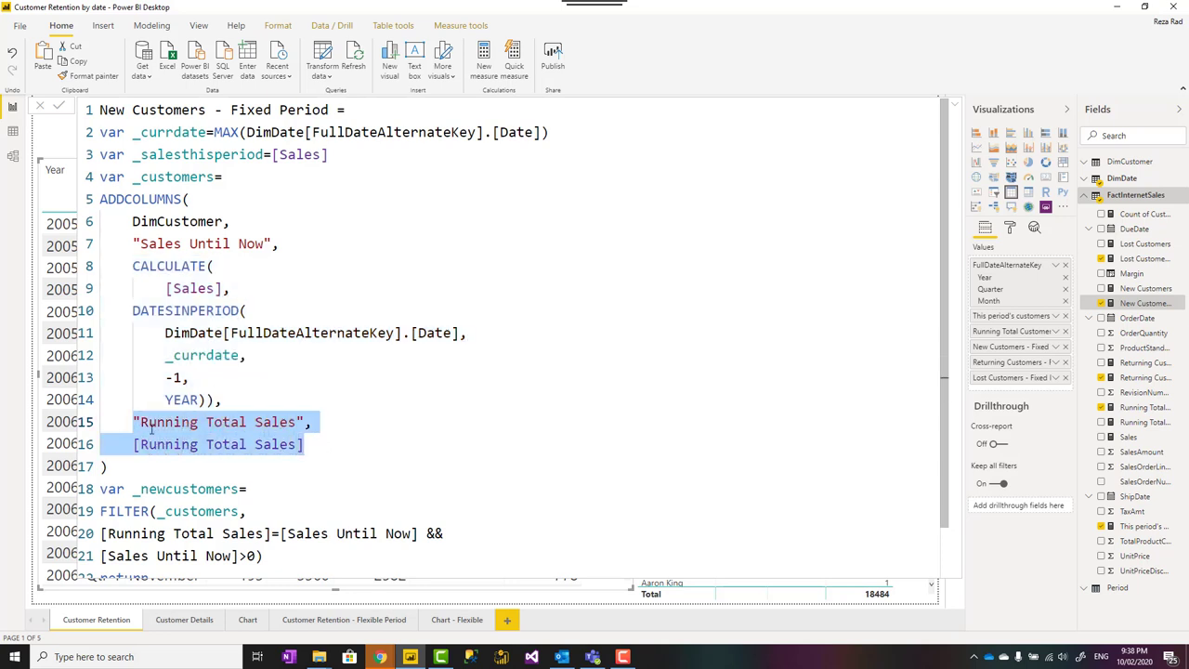
{"action": "left_click_drag", "start_coordinate": [248, 399], "coordinate": [134, 318]}
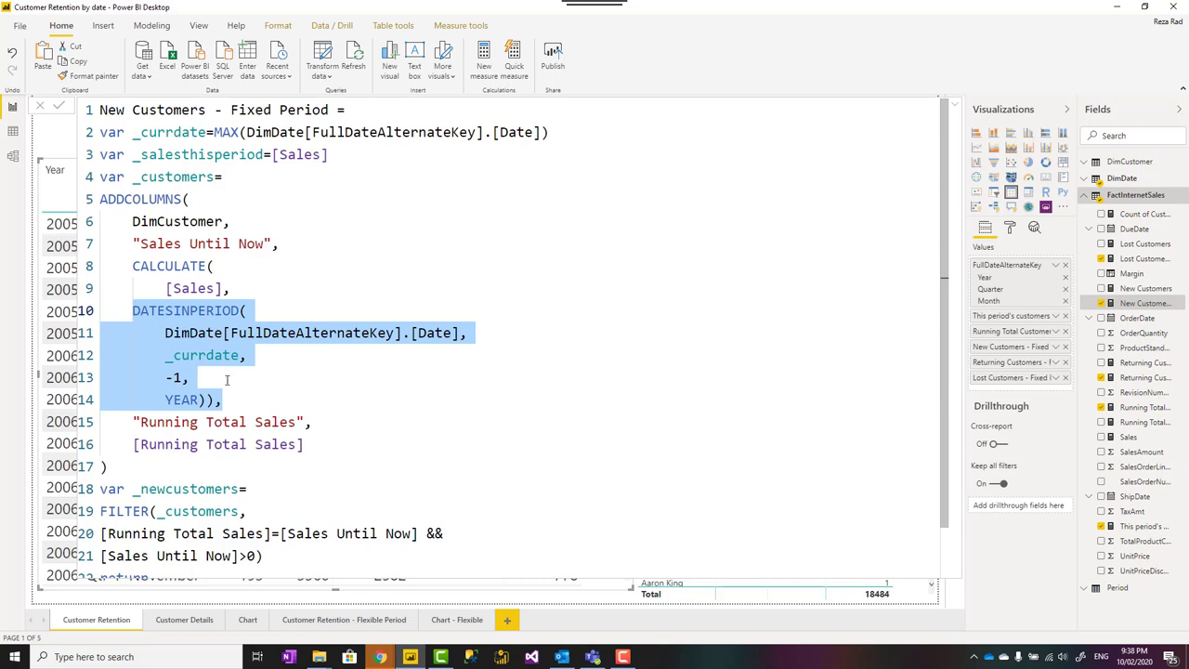
{"action": "left_click_drag", "start_coordinate": [240, 404], "coordinate": [132, 269]}
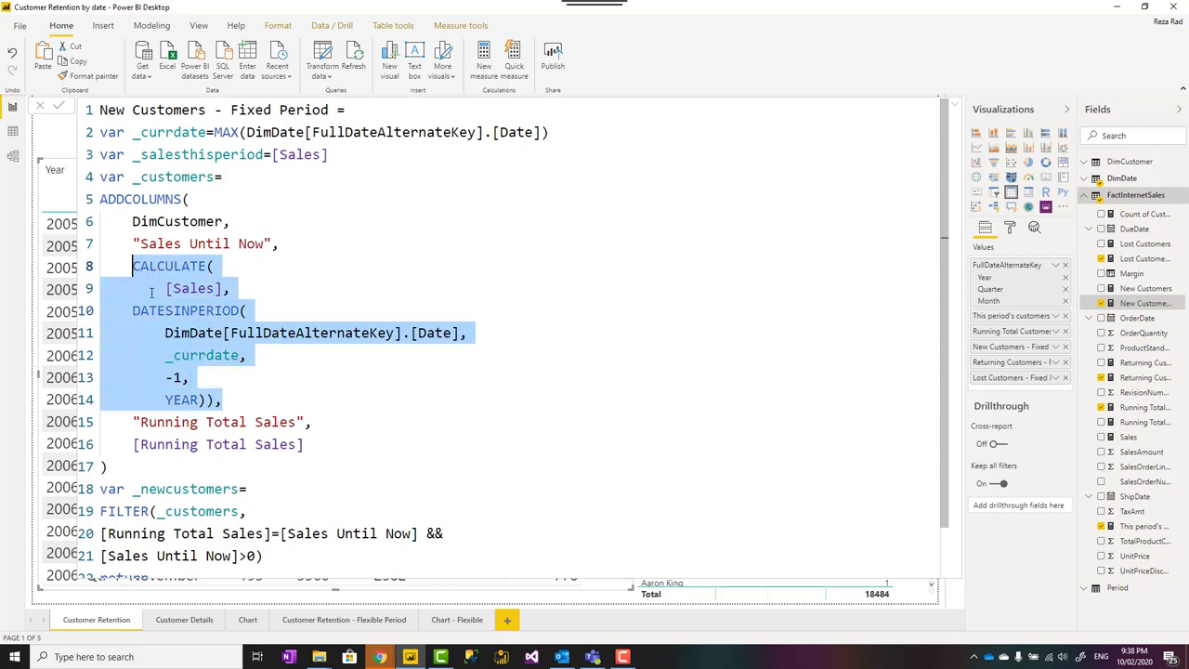
{"action": "left_click", "coordinate": [239, 403]}
{"action": "left_click_drag", "start_coordinate": [238, 401], "coordinate": [137, 275]}
{"action": "left_click_drag", "start_coordinate": [318, 447], "coordinate": [134, 422]}
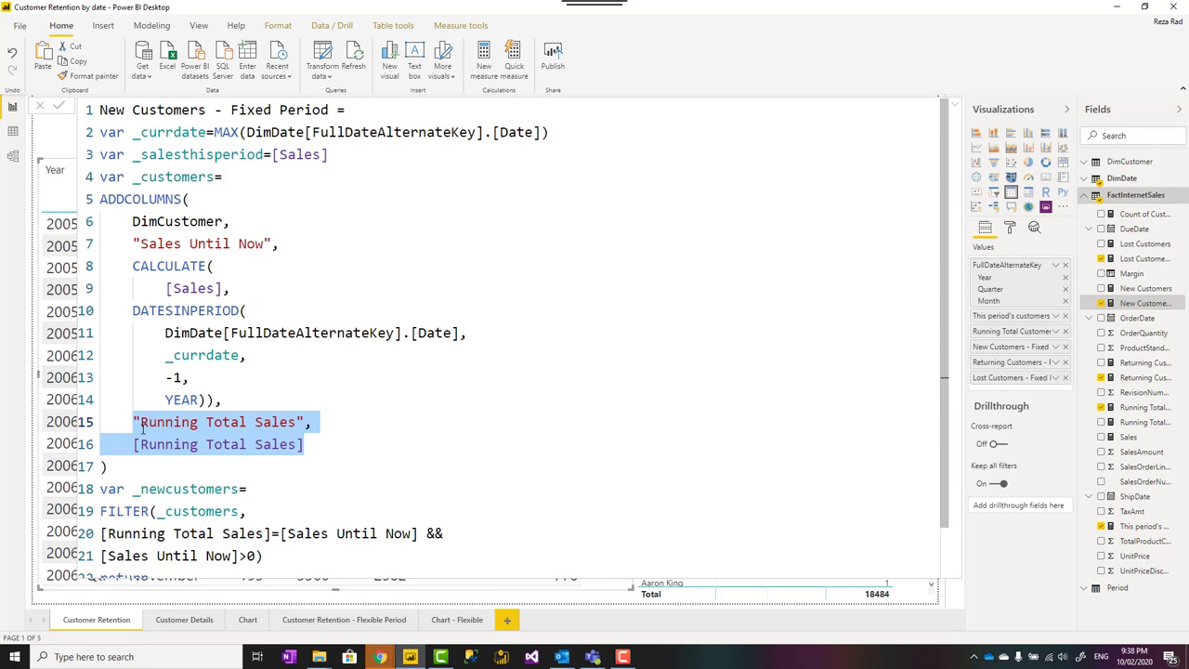
{"action": "left_click", "coordinate": [316, 446]}
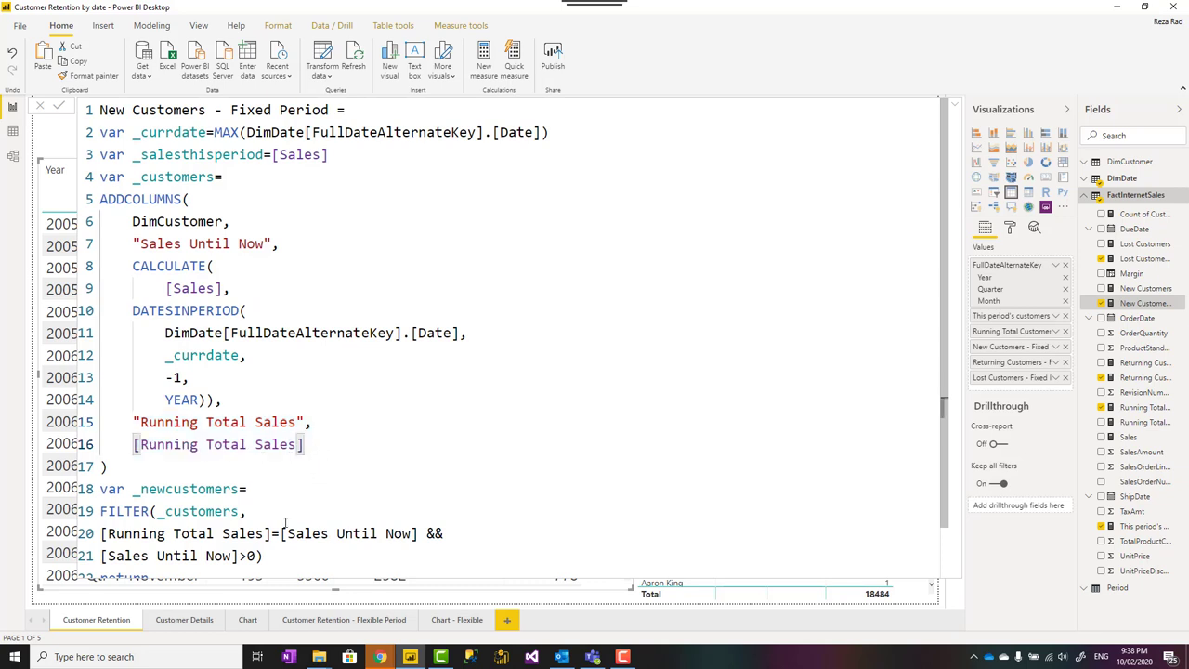
{"action": "left_click", "coordinate": [316, 533]}
{"action": "left_click", "coordinate": [344, 533]}
{"action": "scroll", "coordinate": [337, 522], "scroll_direction": "down", "scroll_amount": 1}
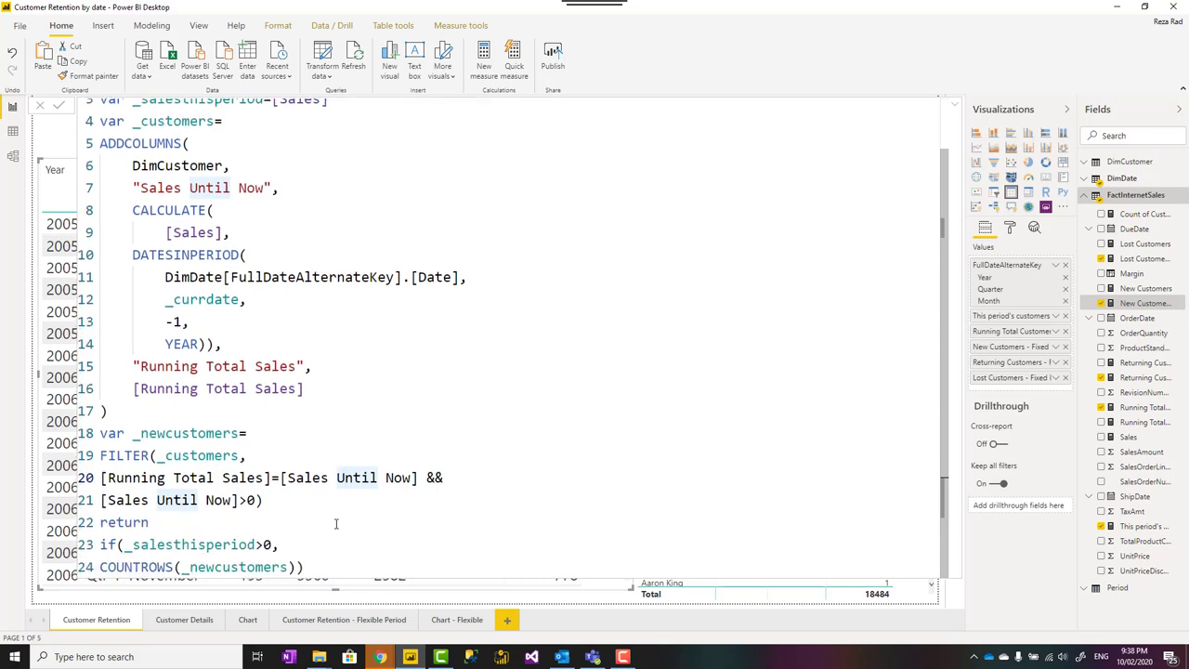
Review Returning Customers - Fixed period's DATESINPERIOD window, then show Lost Customers - Fixed Period.
{"action": "left_click", "coordinate": [1145, 381]}
{"action": "scroll", "coordinate": [538, 324], "scroll_direction": "down", "scroll_amount": 1}
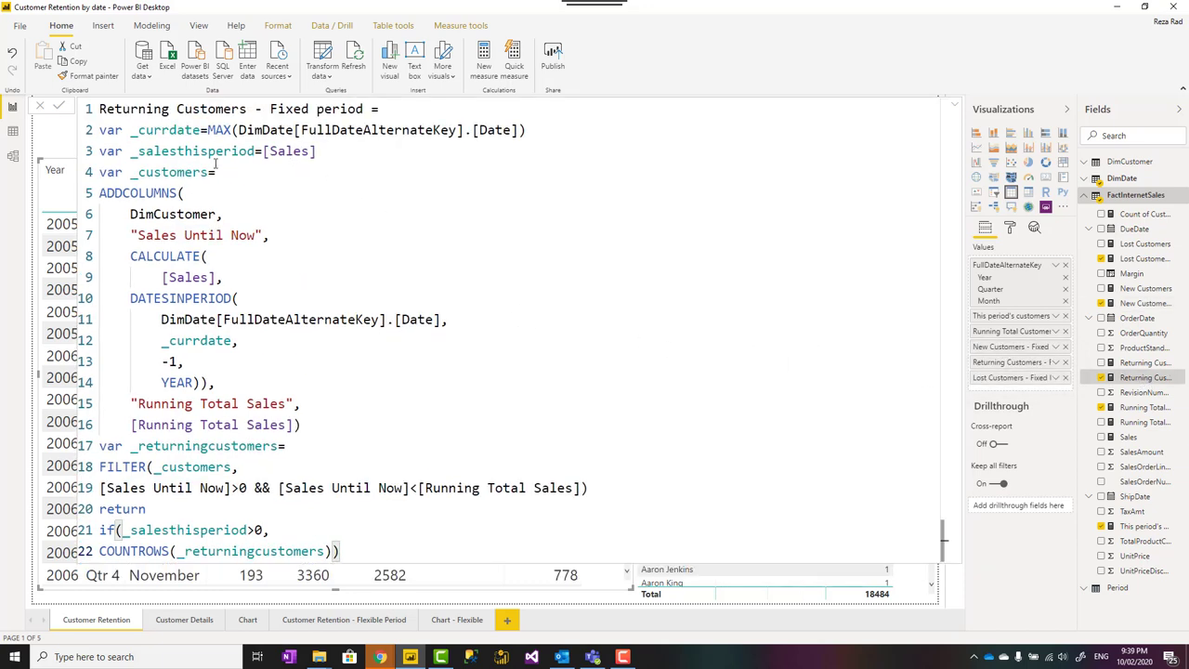
{"action": "left_click_drag", "start_coordinate": [131, 298], "coordinate": [211, 383]}
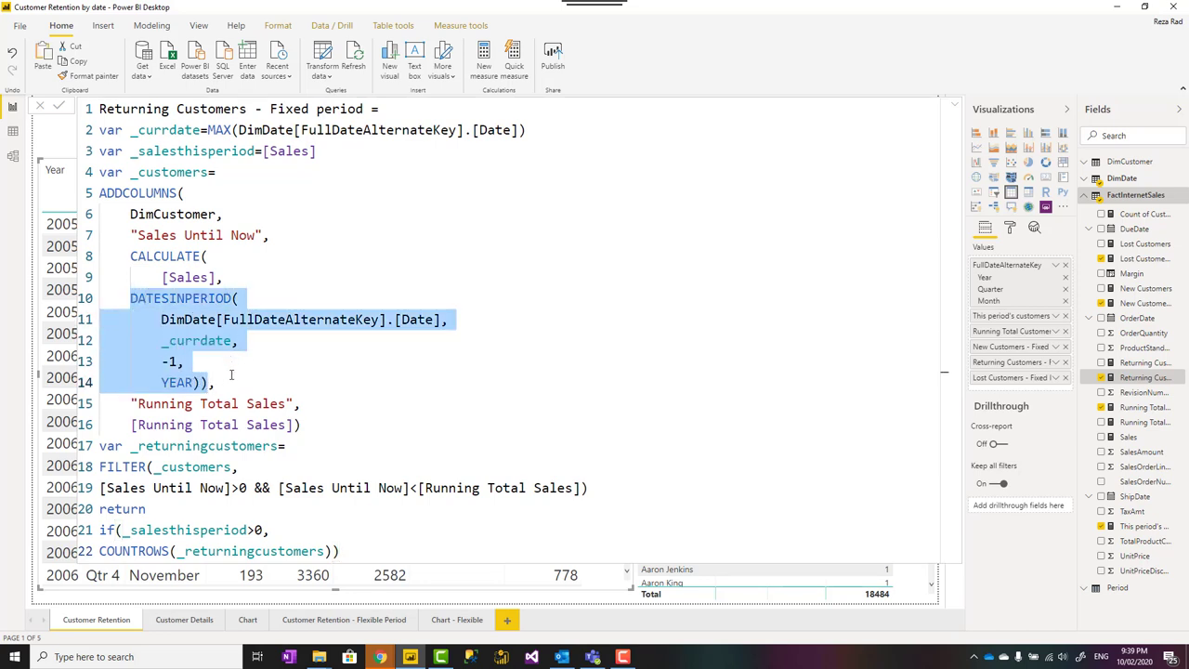
{"action": "left_click", "coordinate": [295, 425]}
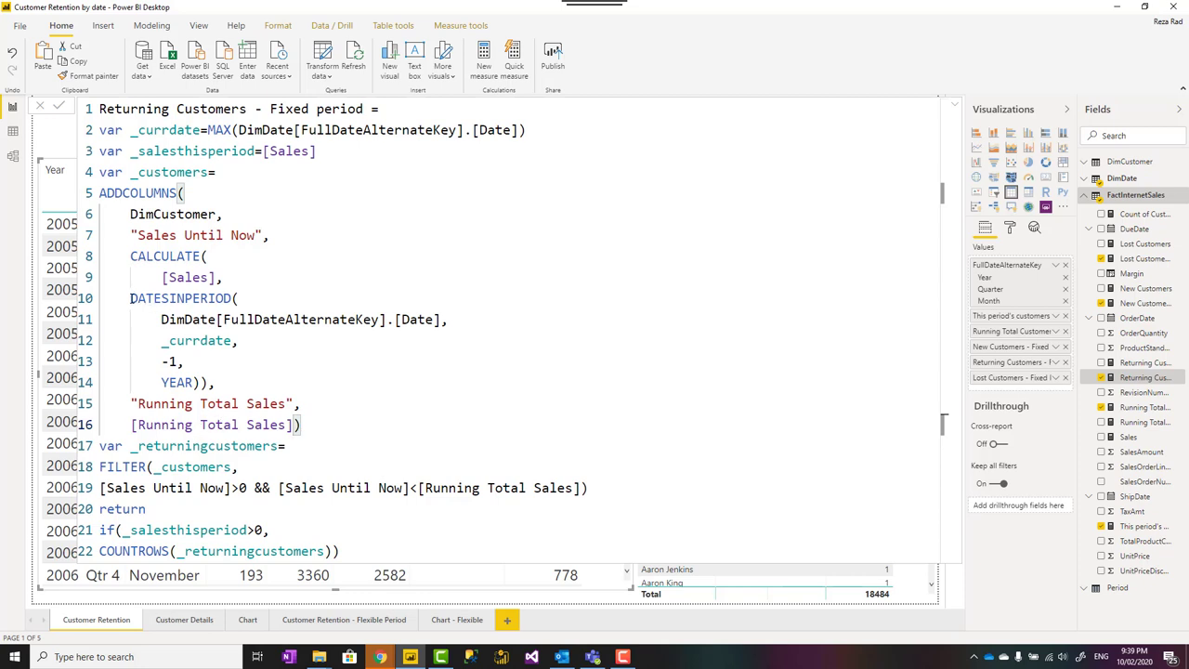
{"action": "left_click_drag", "start_coordinate": [131, 298], "coordinate": [212, 382]}
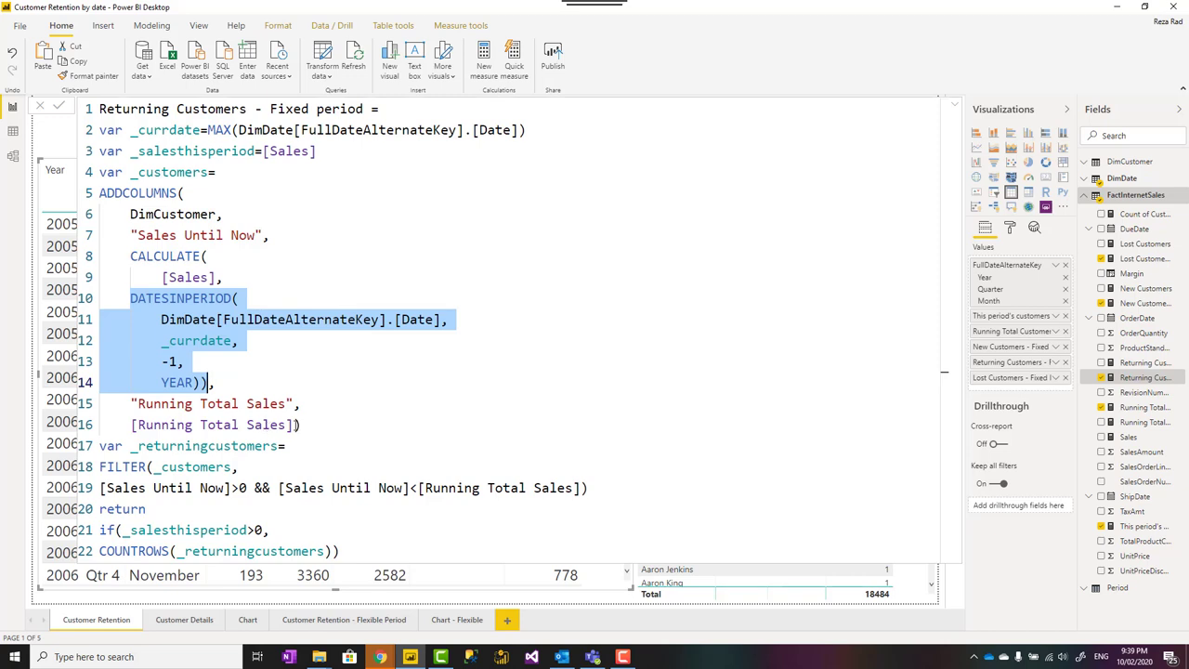
{"action": "left_click_drag", "start_coordinate": [295, 424], "coordinate": [131, 403]}
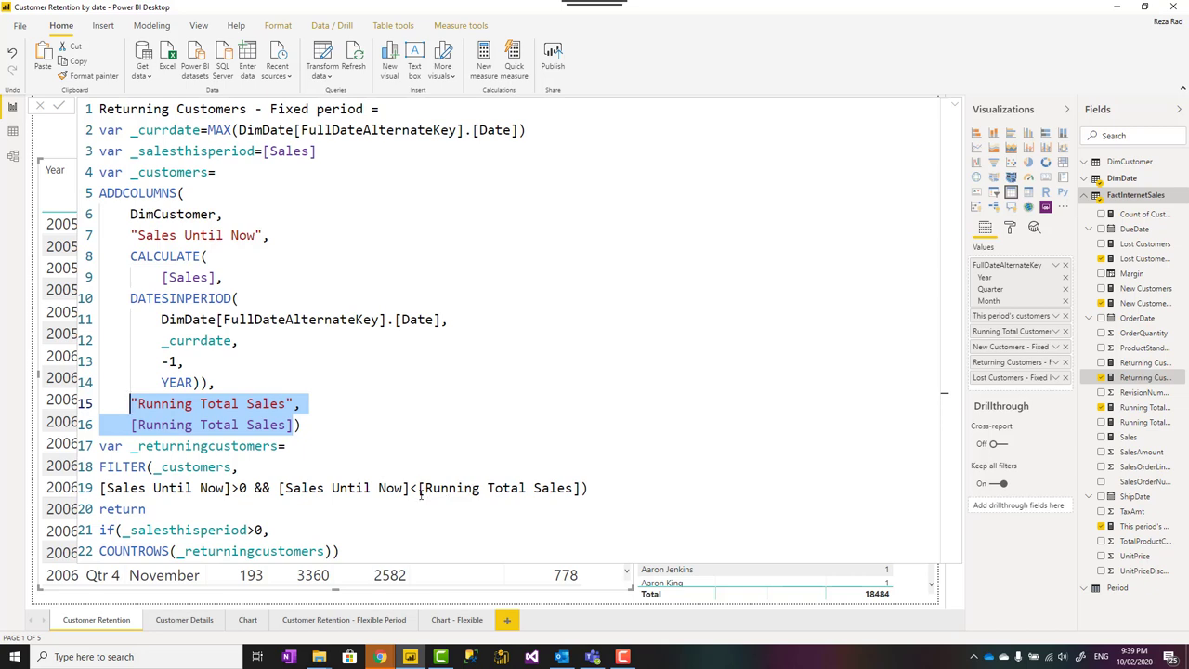
{"action": "left_click", "coordinate": [1133, 307]}
{"action": "left_click", "coordinate": [1138, 262]}
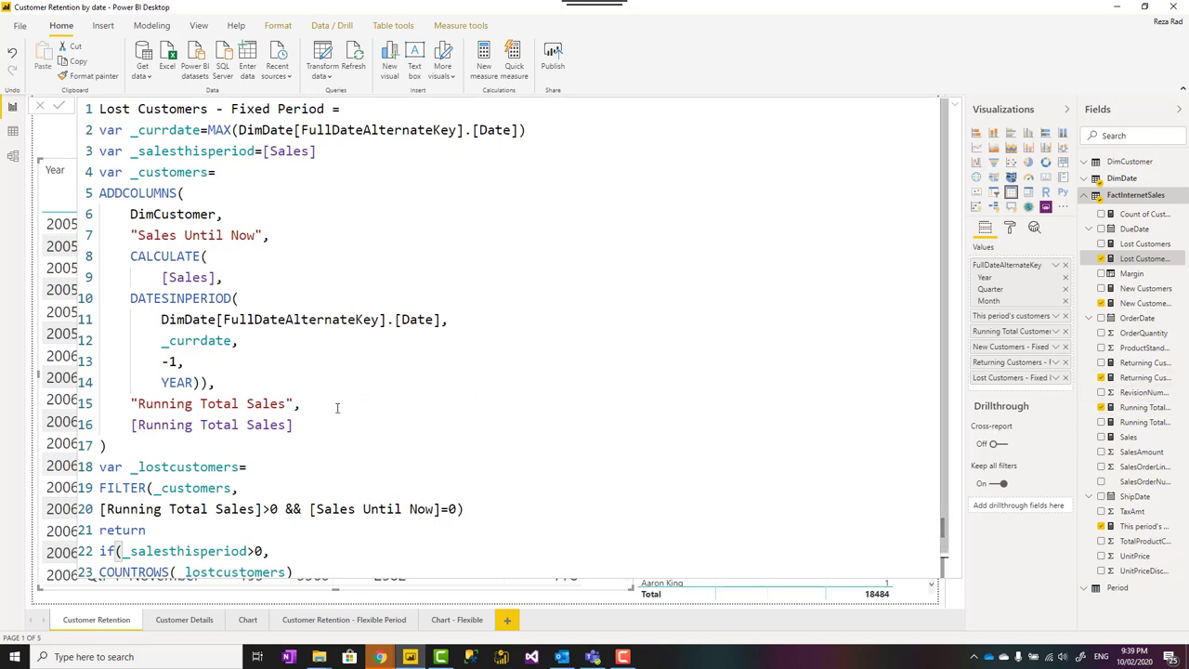
Examine the line 20 filter: Running Total Sales above zero and Sales Until Now equal to zero.
{"action": "left_click", "coordinate": [232, 445]}
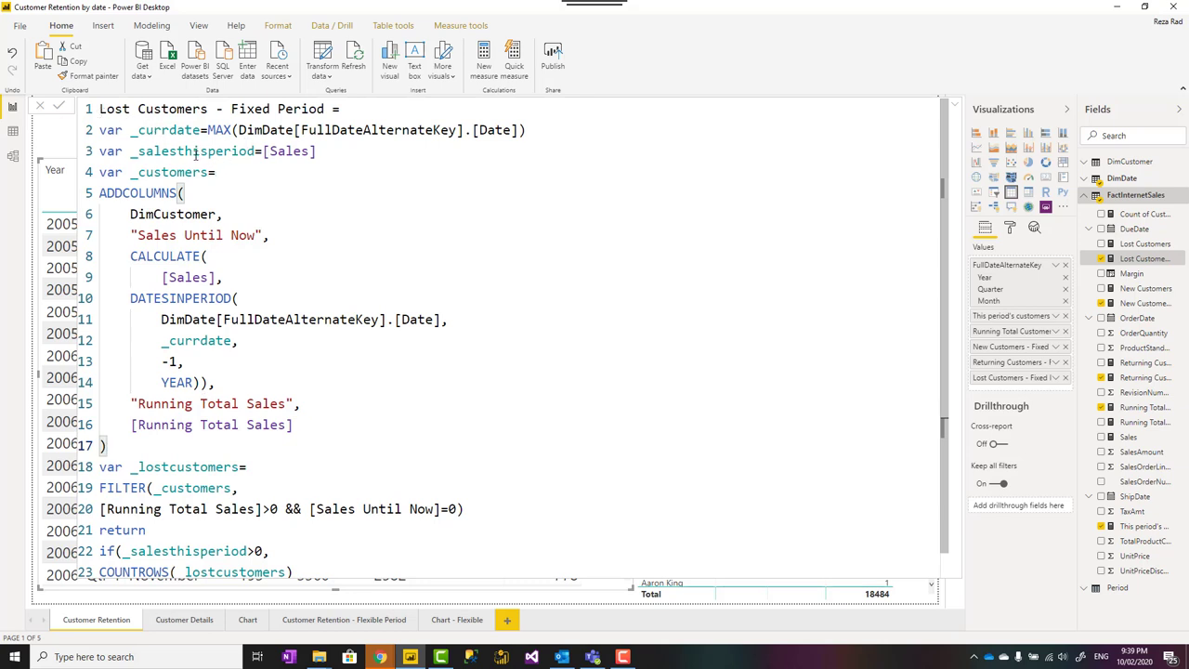
{"action": "scroll", "coordinate": [204, 204], "scroll_direction": "down", "scroll_amount": 1}
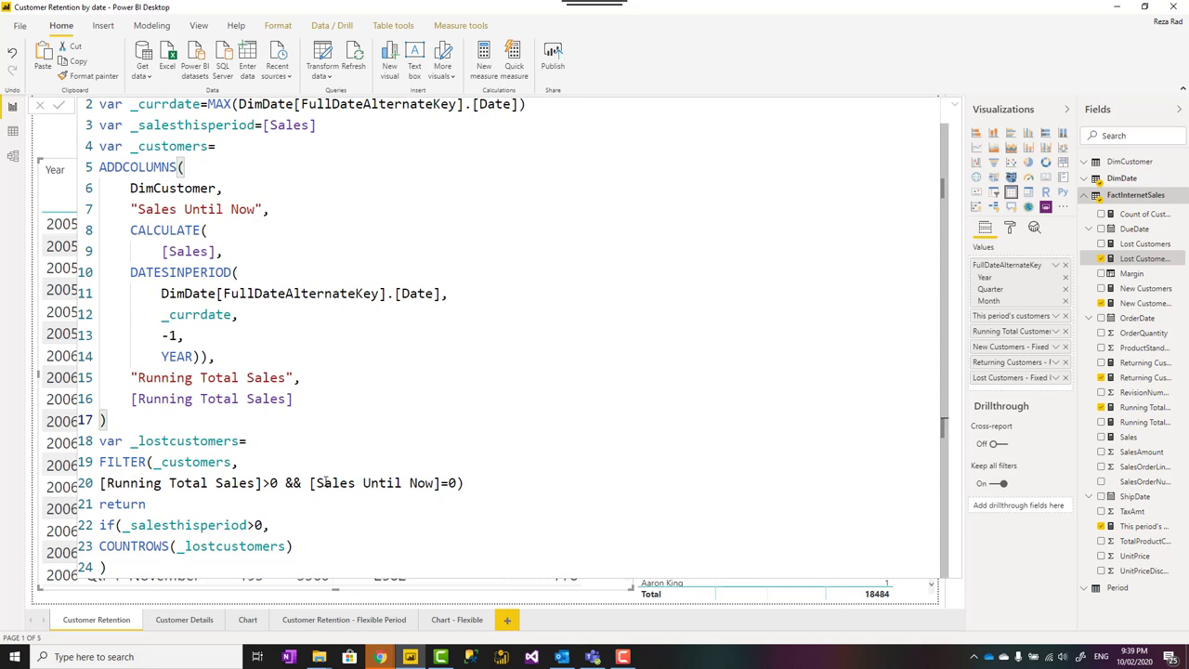
{"action": "left_click_drag", "start_coordinate": [311, 484], "coordinate": [454, 481]}
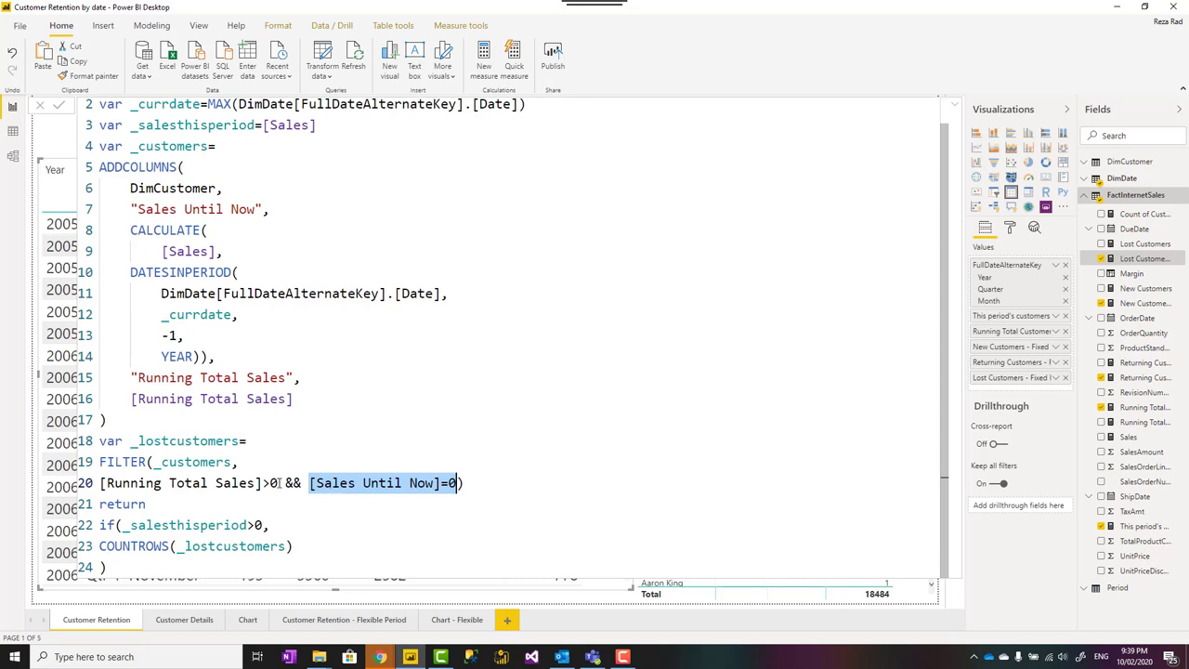
{"action": "left_click_drag", "start_coordinate": [278, 483], "coordinate": [100, 485]}
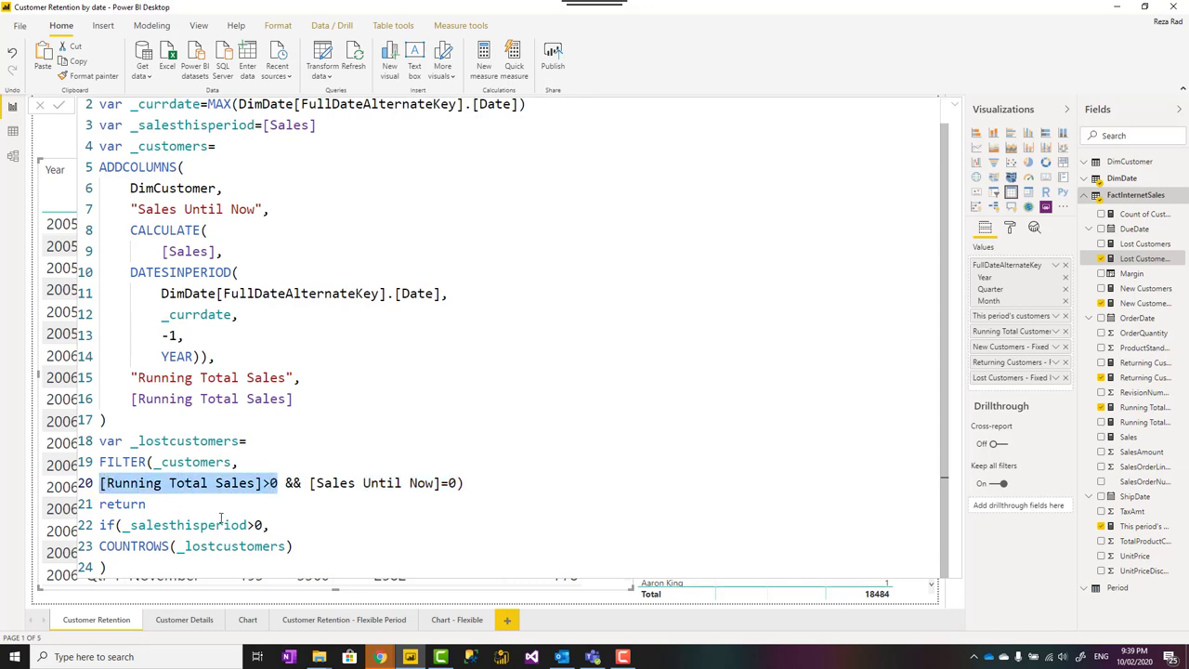
{"action": "left_click", "coordinate": [246, 564]}
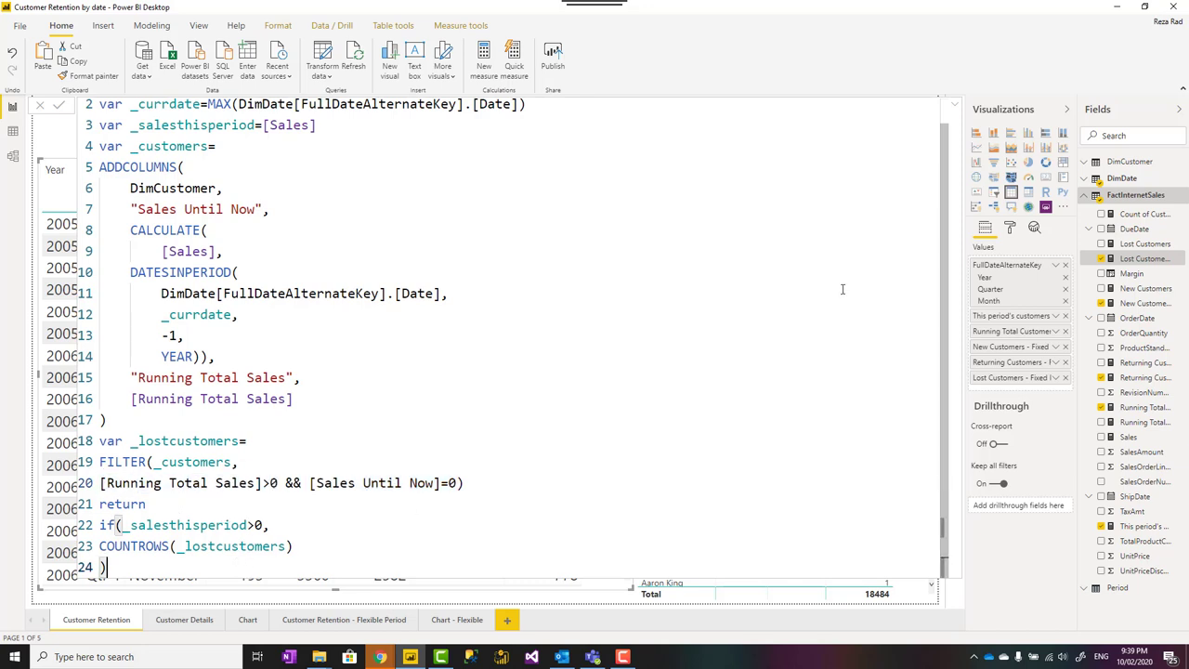
Collapse the formula bar and scroll the table, noting Returning Customers starting at 188 in July 2007.
{"action": "left_click", "coordinate": [957, 110]}
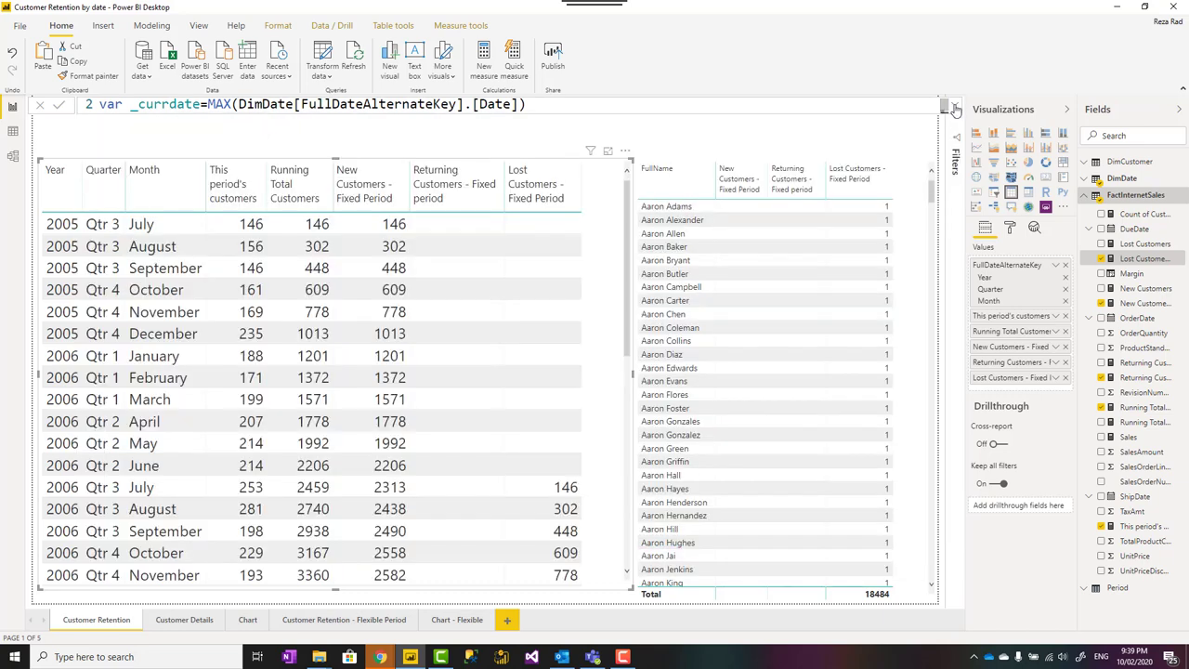
{"action": "scroll", "coordinate": [334, 315], "scroll_direction": "down", "scroll_amount": 5}
{"action": "scroll", "coordinate": [330, 325], "scroll_direction": "down", "scroll_amount": 3}
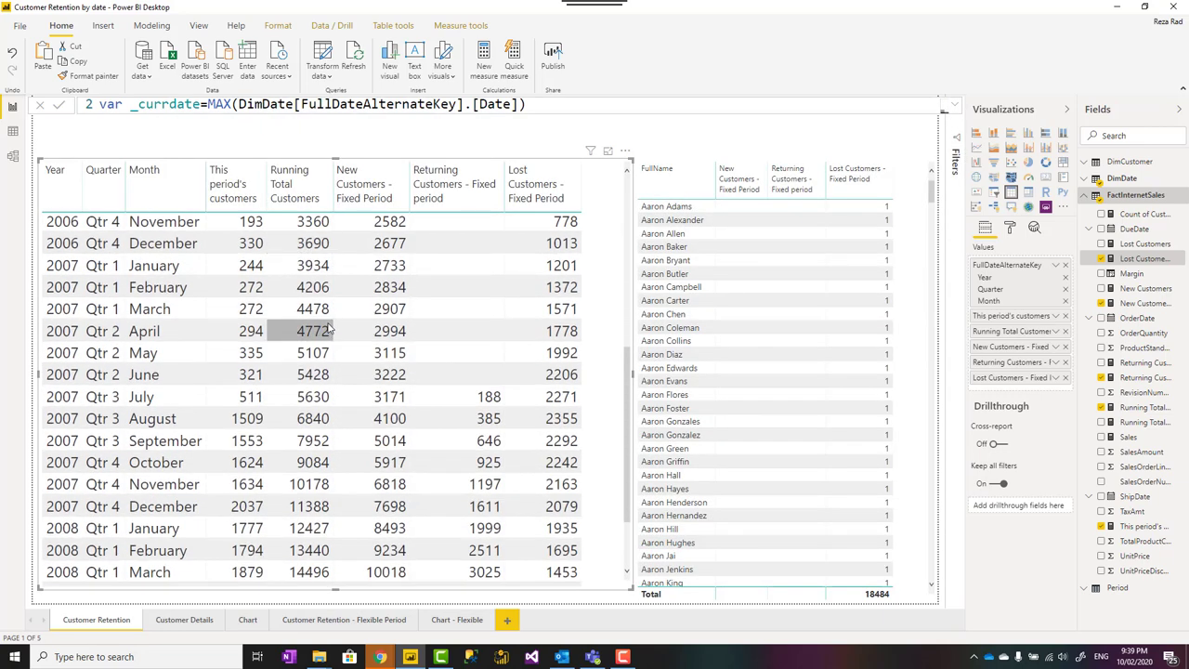
{"action": "scroll", "coordinate": [330, 325], "scroll_direction": "up", "scroll_amount": 8}
{"action": "scroll", "coordinate": [327, 327], "scroll_direction": "up", "scroll_amount": 1}
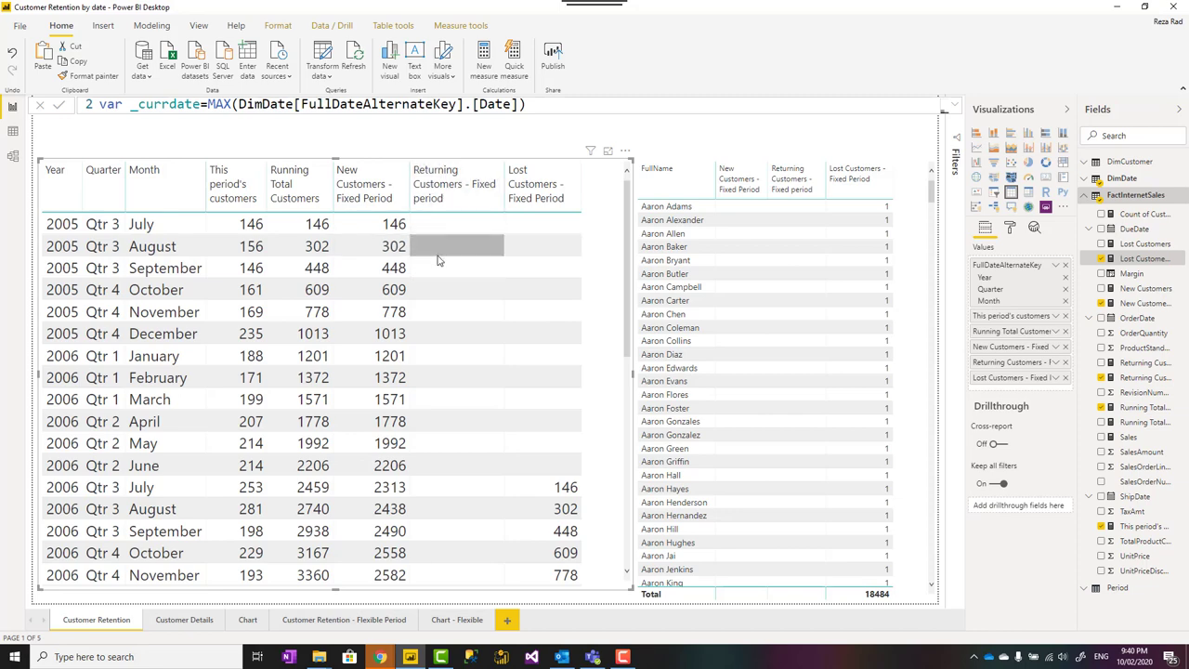
{"action": "scroll", "coordinate": [436, 251], "scroll_direction": "down", "scroll_amount": 5}
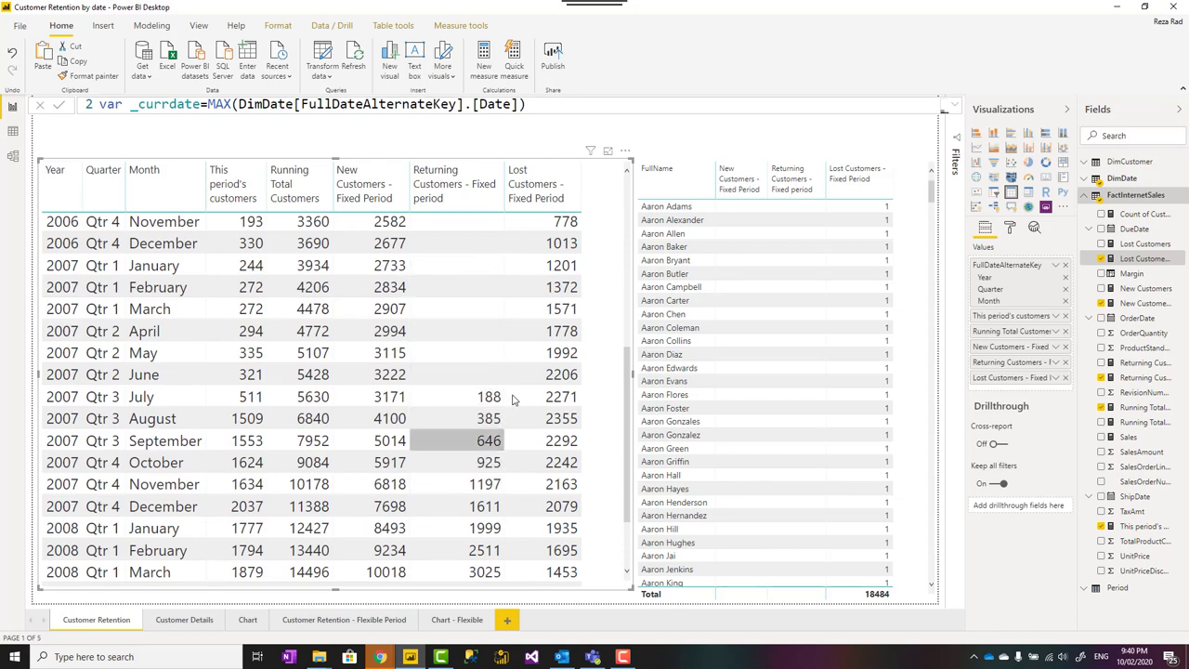
{"action": "scroll", "coordinate": [465, 399], "scroll_direction": "up", "scroll_amount": 3}
{"action": "scroll", "coordinate": [493, 368], "scroll_direction": "down", "scroll_amount": 5}
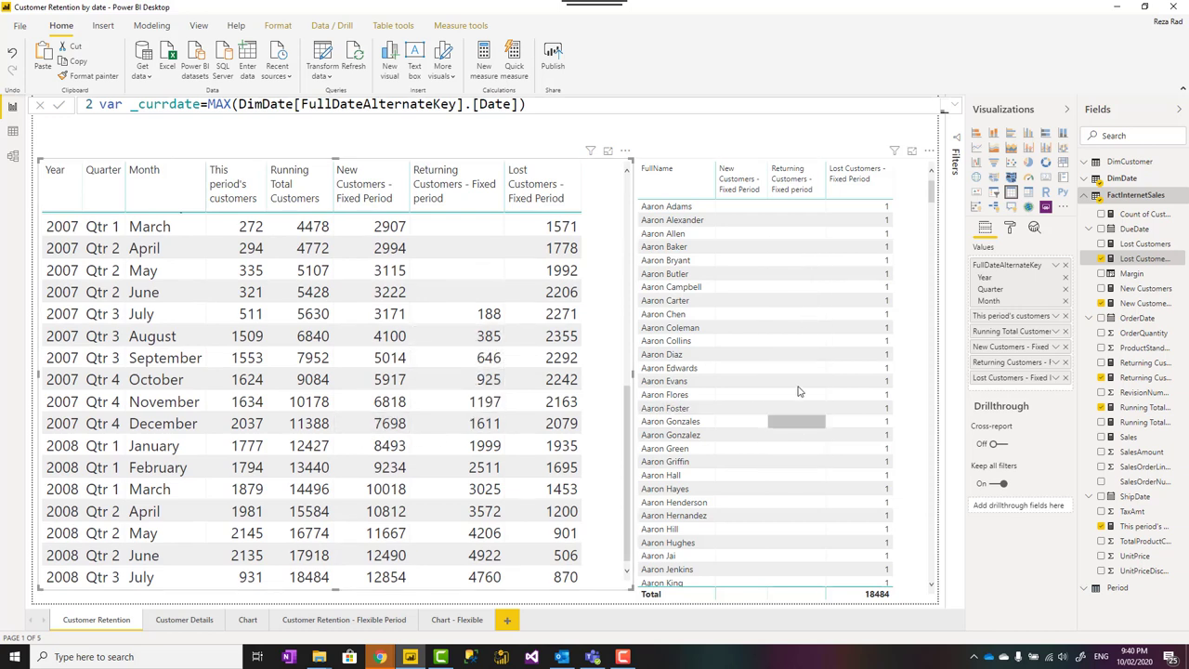
Cross-filter the customer list to January 2008's 8493 customers, scroll it, then clear the filter.
{"action": "left_click", "coordinate": [392, 451]}
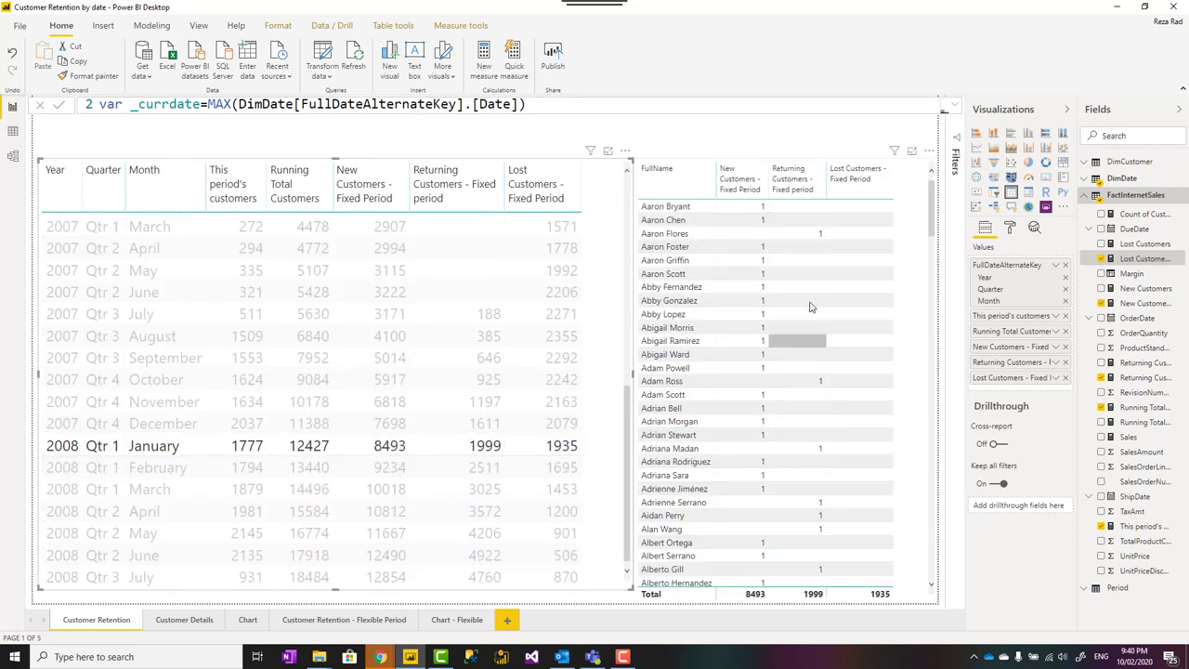
{"action": "scroll", "coordinate": [790, 446], "scroll_direction": "down", "scroll_amount": 3}
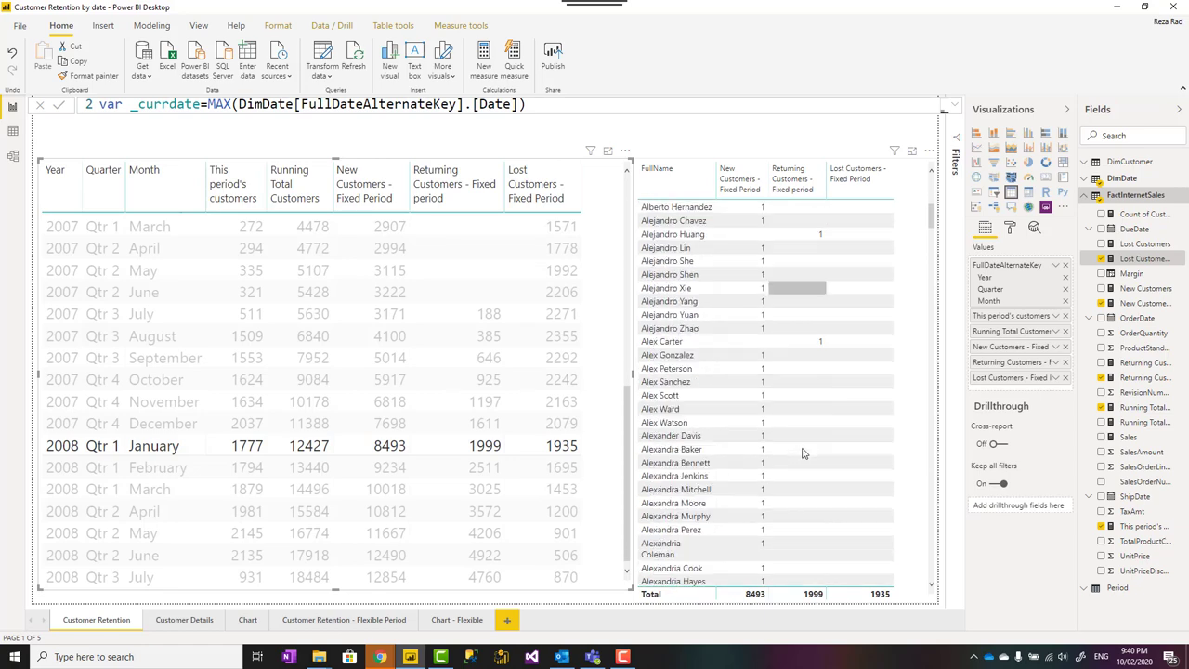
{"action": "scroll", "coordinate": [789, 372], "scroll_direction": "up", "scroll_amount": 3}
{"action": "left_click", "coordinate": [320, 452]}
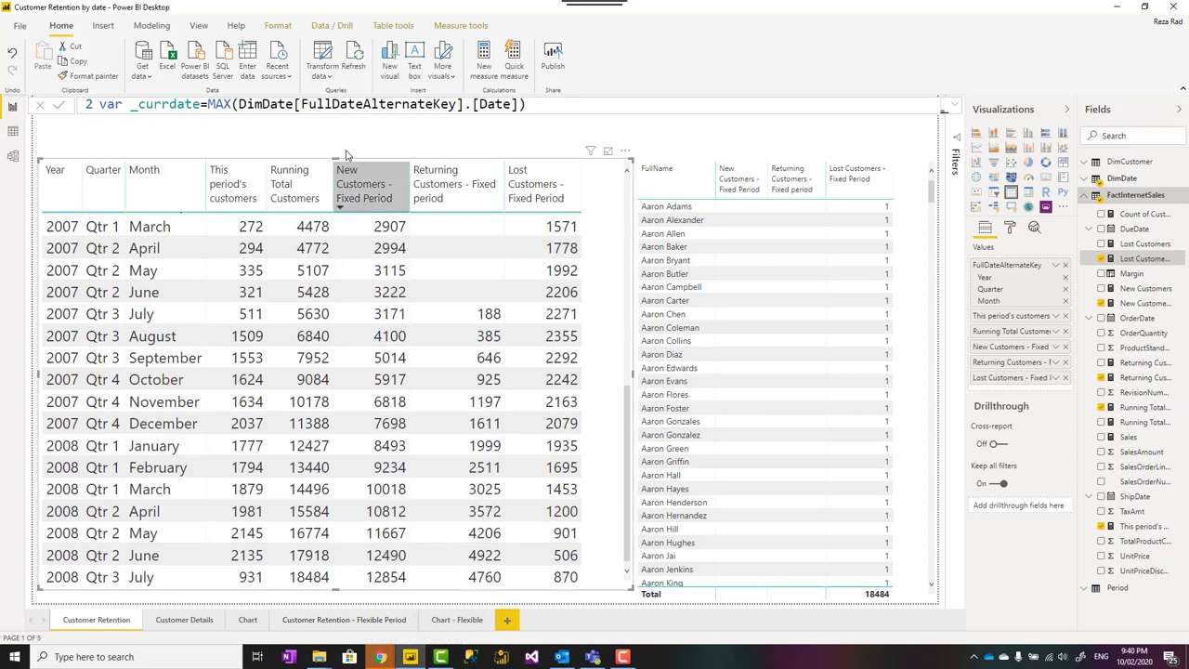
Start a new What-if parameter from Modeling and name it Period.
{"action": "left_click", "coordinate": [152, 26]}
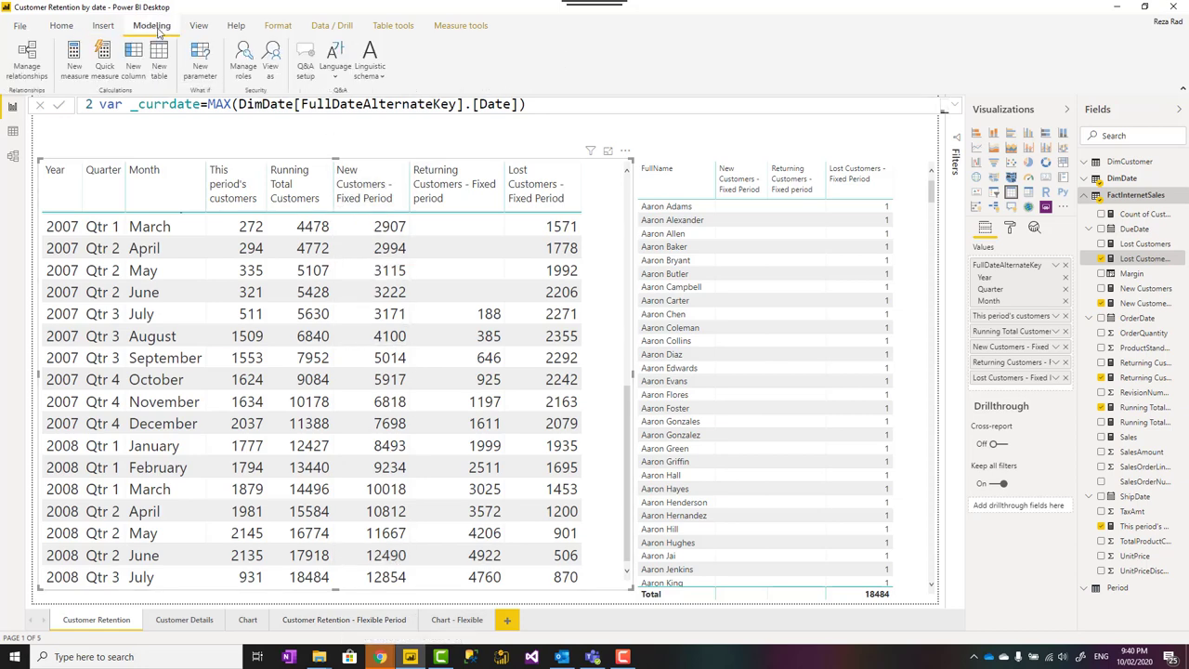
{"action": "left_click", "coordinate": [190, 72]}
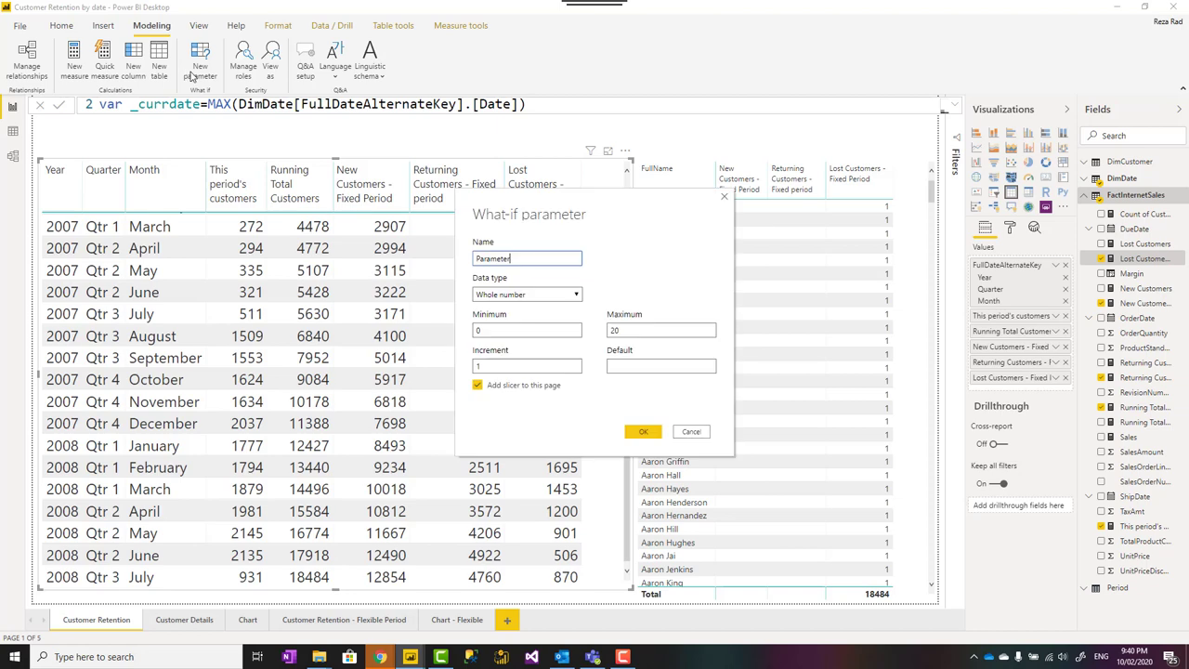
{"action": "double_click", "coordinate": [476, 259]}
{"action": "type", "text": "we"}
{"action": "key", "text": "BackSpace"}
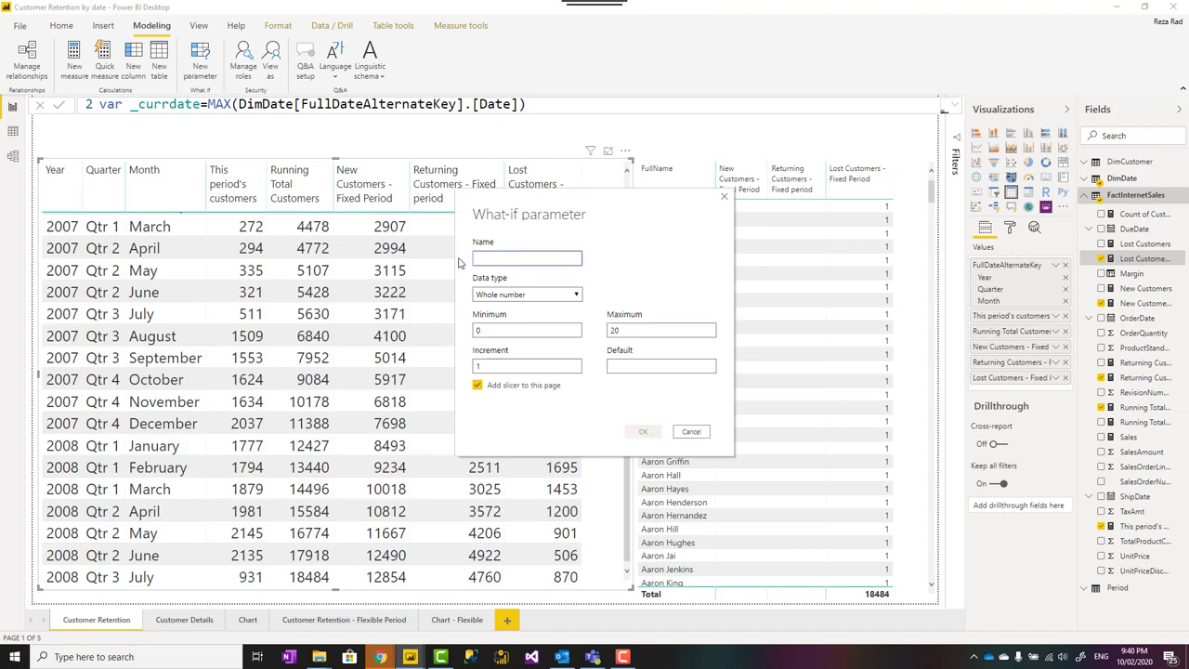
{"action": "type", "text": "Period"}
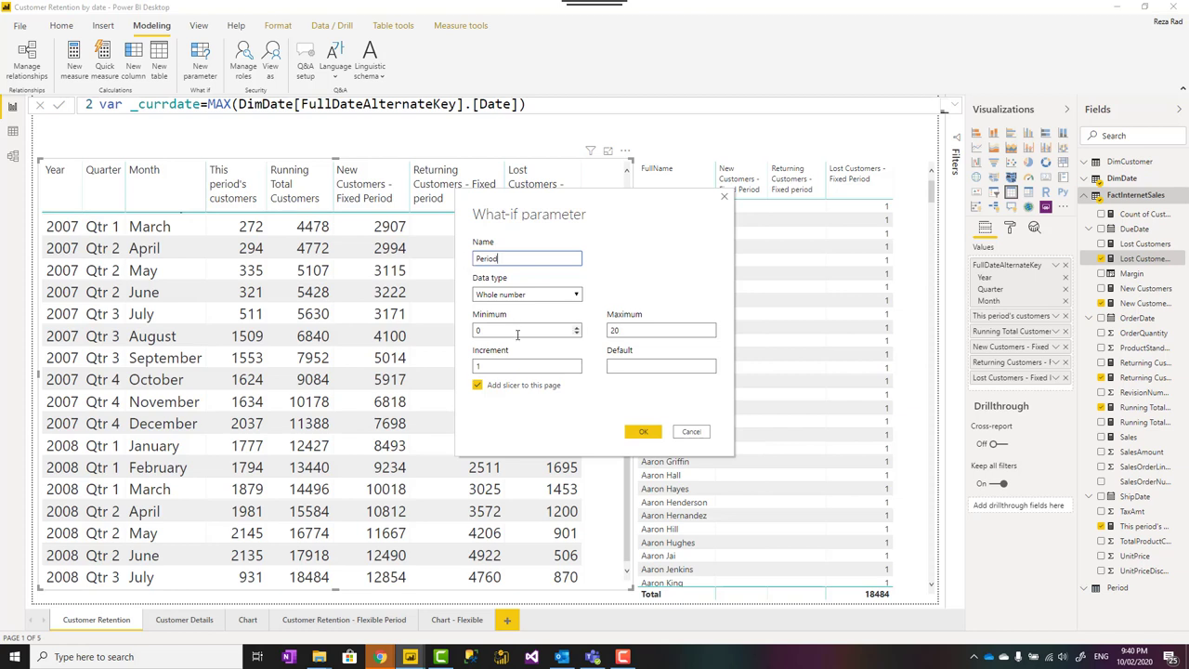
Set the Period parameter to minimum 1, maximum 24, increment 1, default 1, and create it.
{"action": "double_click", "coordinate": [517, 331]}
{"action": "left_click", "coordinate": [479, 367]}
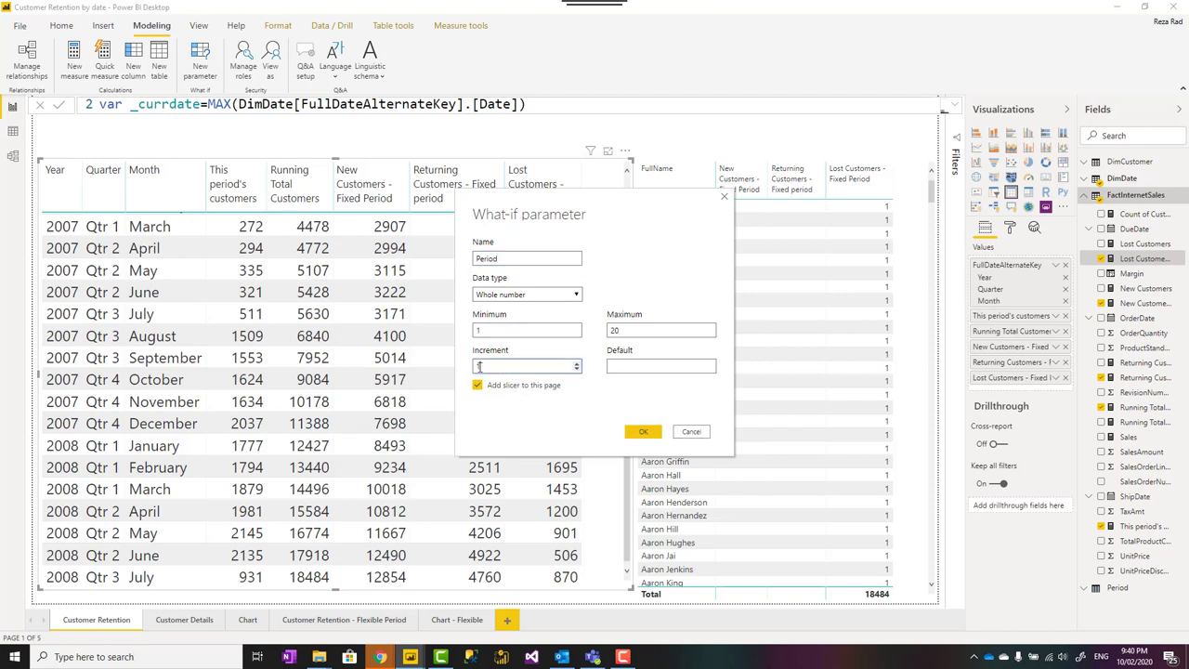
{"action": "double_click", "coordinate": [643, 329]}
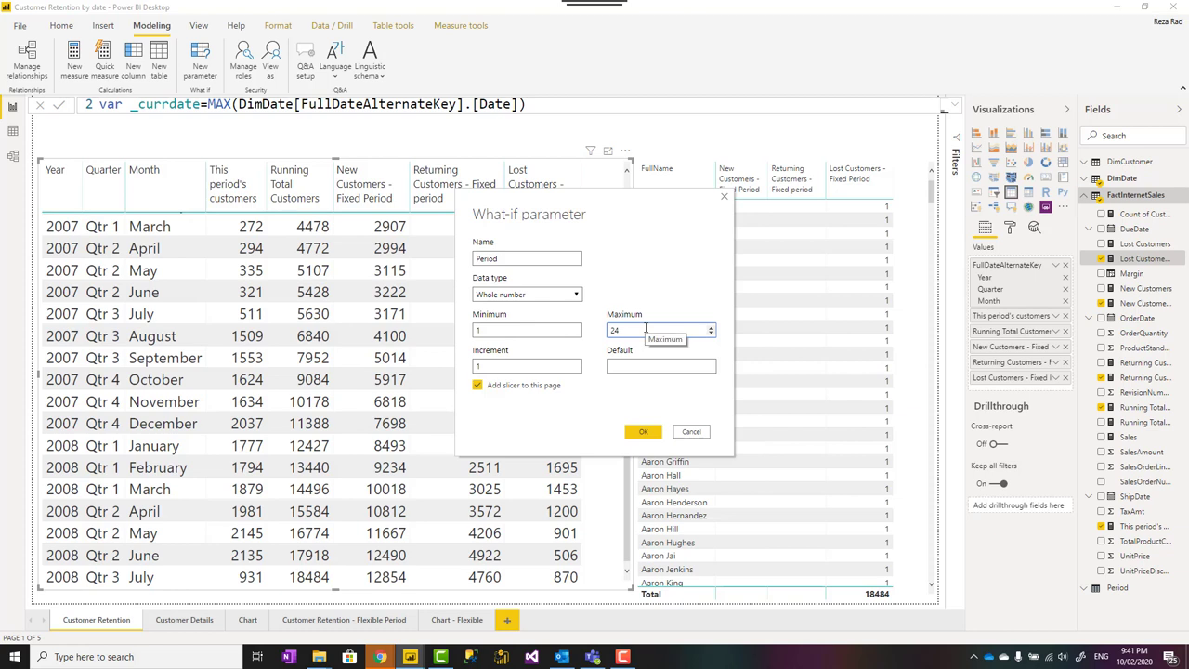
{"action": "double_click", "coordinate": [613, 330]}
{"action": "left_click", "coordinate": [623, 366]}
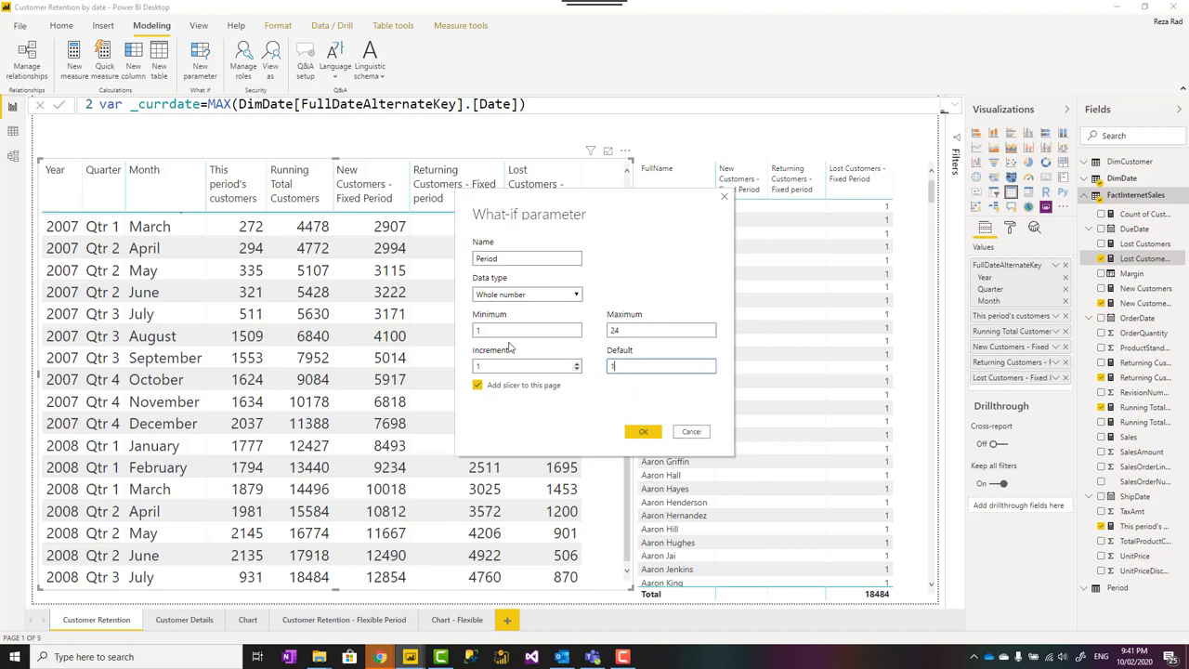
{"action": "left_click", "coordinate": [690, 432]}
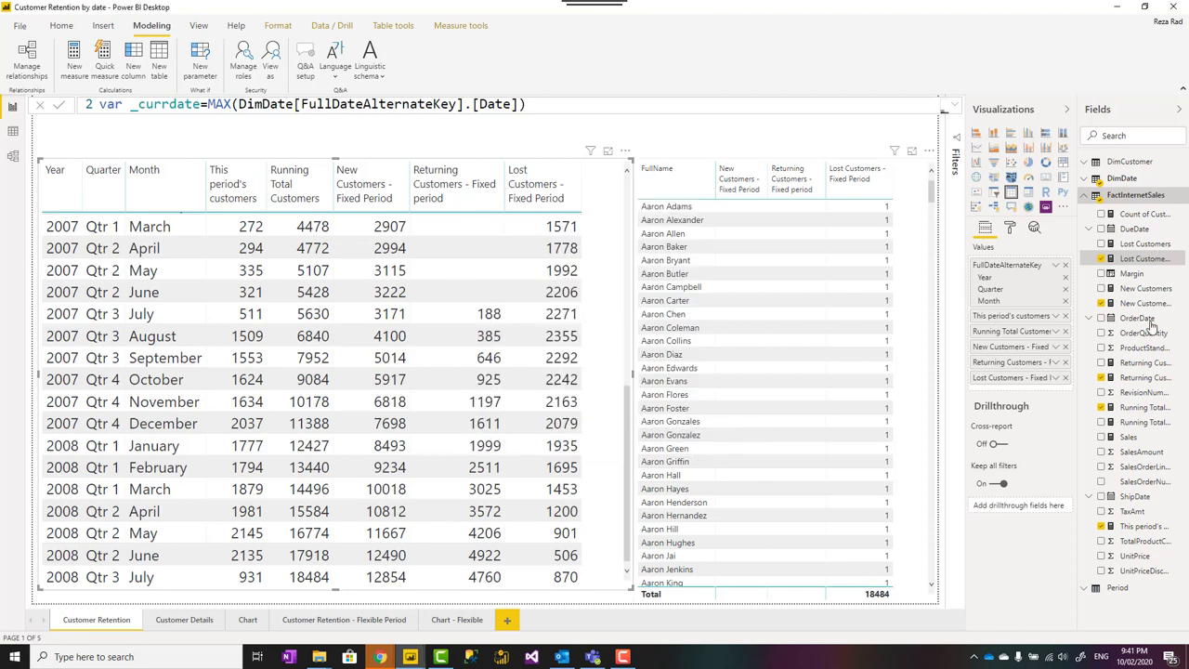
Inspect the Period table's GENERATESERIES(1, 24, 1) formula and the Period Value SELECTEDVALUE measure.
{"action": "left_click", "coordinate": [1084, 196]}
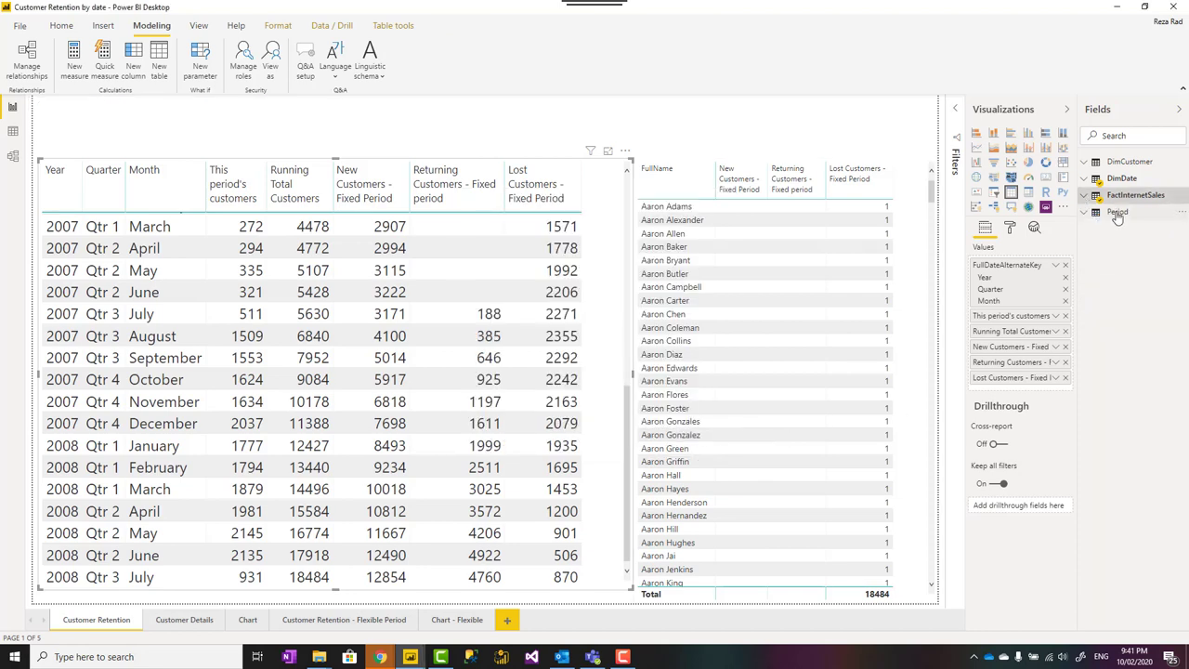
{"action": "left_click", "coordinate": [1117, 212]}
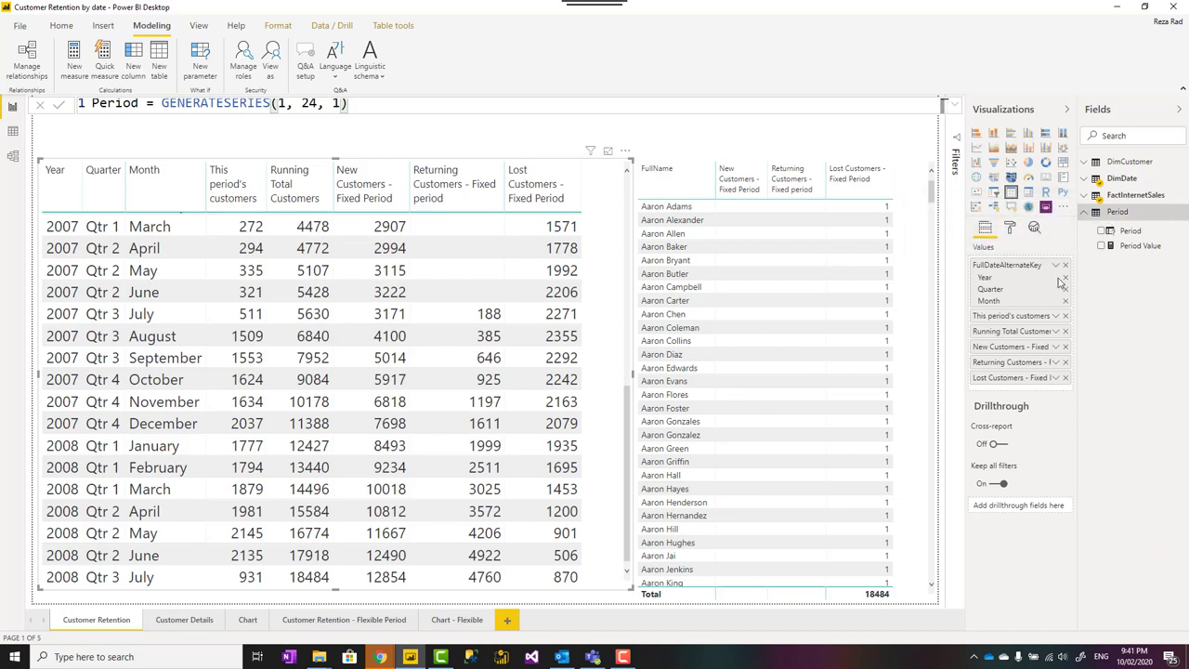
{"action": "left_click", "coordinate": [1139, 246]}
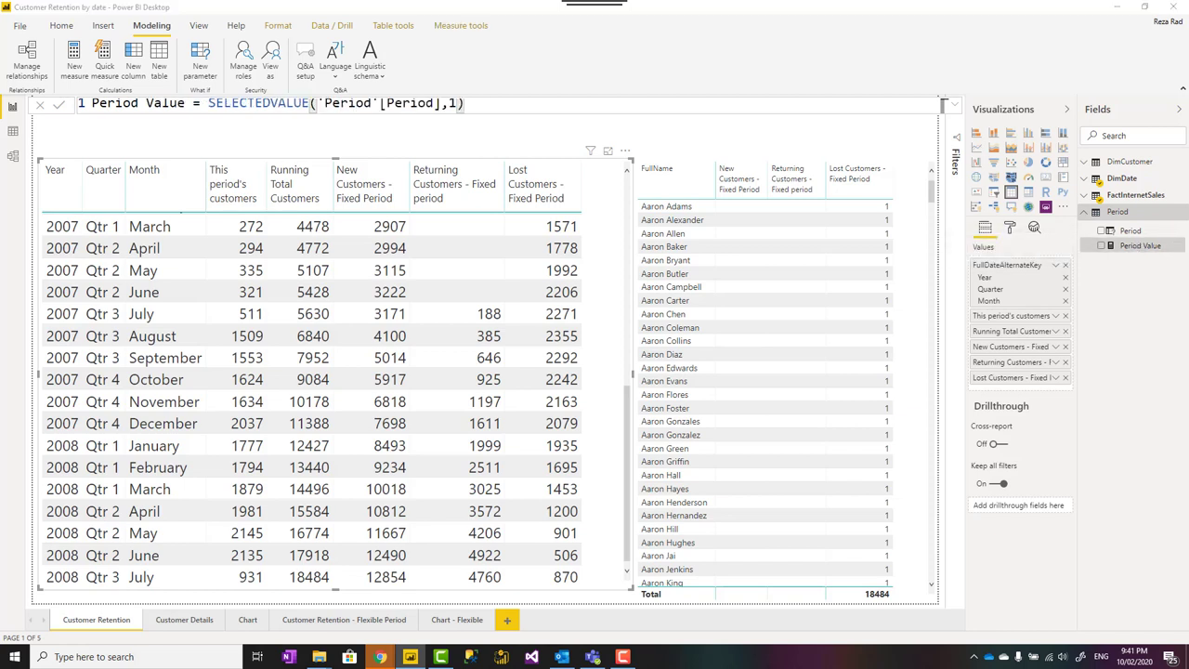
{"action": "key", "text": "F10"}
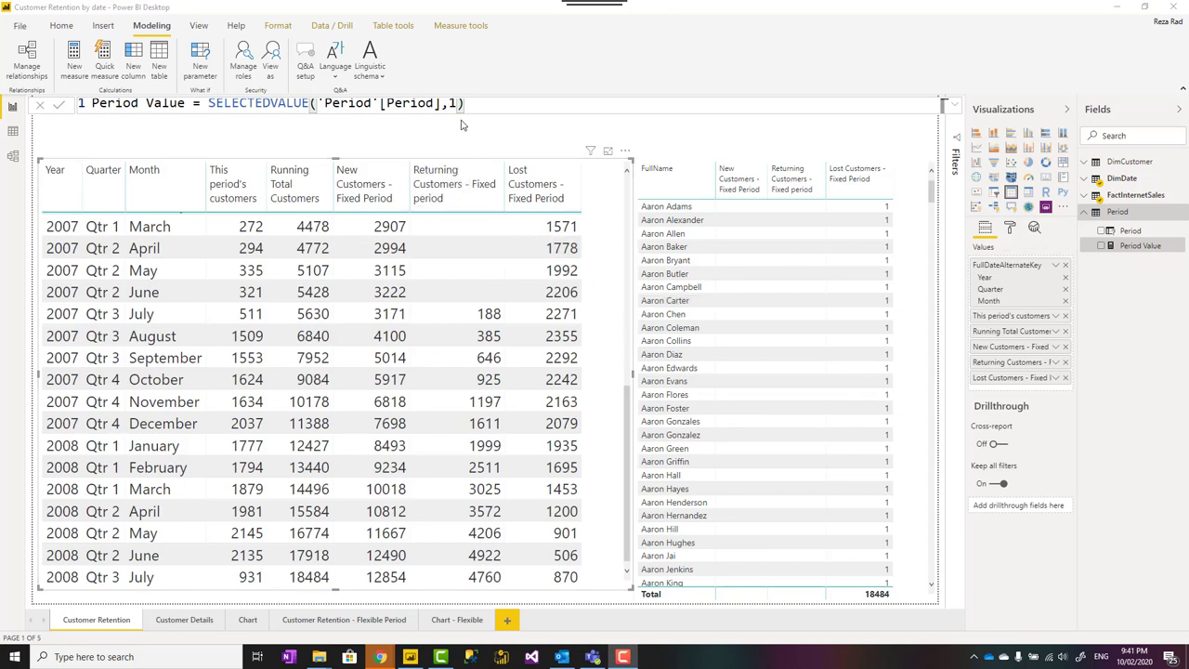
{"action": "left_click", "coordinate": [1083, 195]}
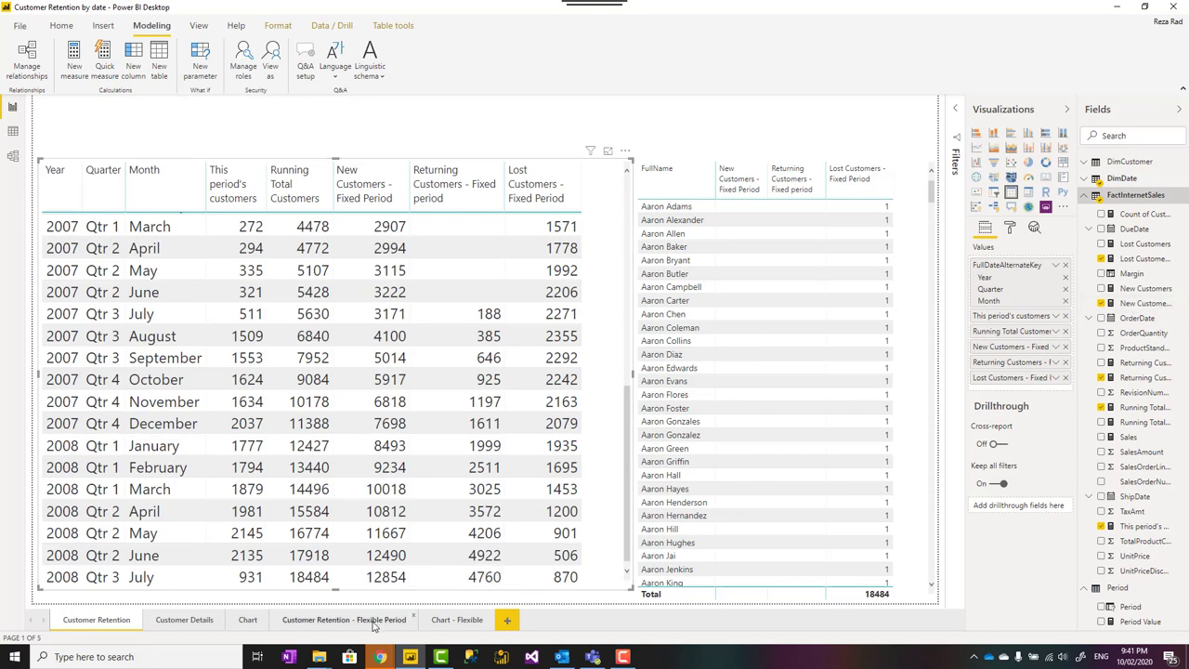
On the Customer Retention - Flexible Period page, examine New Customers' DATESINPERIOD MONTH expression.
{"action": "left_click", "coordinate": [375, 621]}
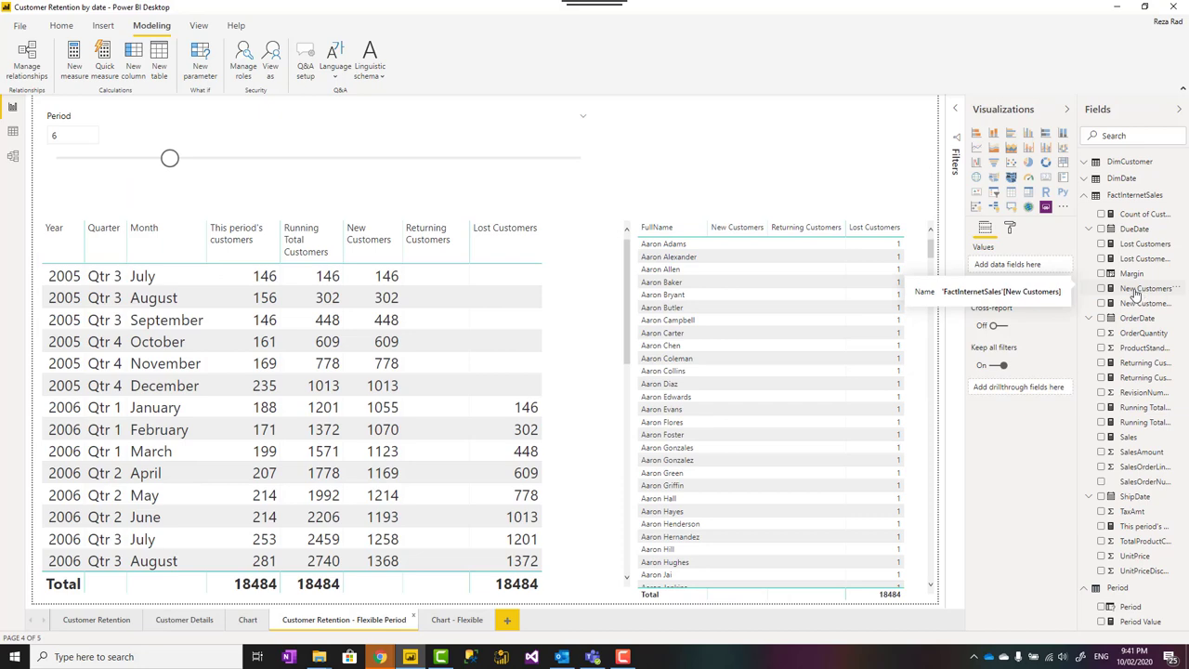
{"action": "left_click", "coordinate": [1127, 290]}
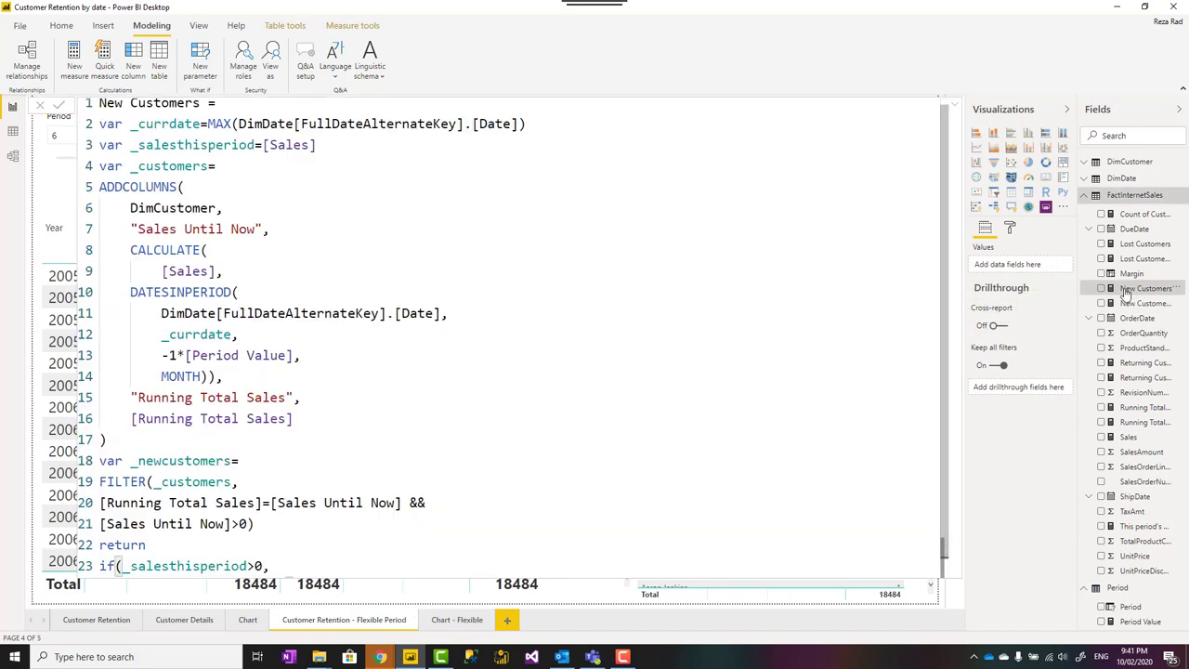
{"action": "scroll", "coordinate": [172, 125], "scroll_direction": "up", "scroll_amount": 1}
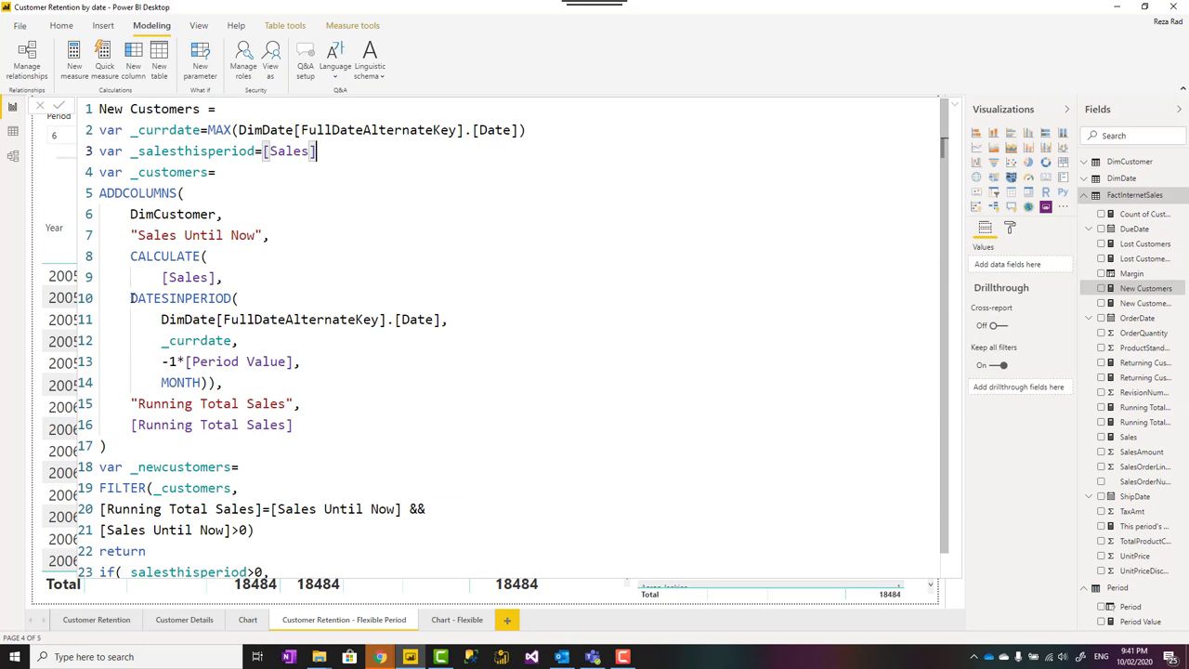
{"action": "left_click_drag", "start_coordinate": [131, 298], "coordinate": [210, 383]}
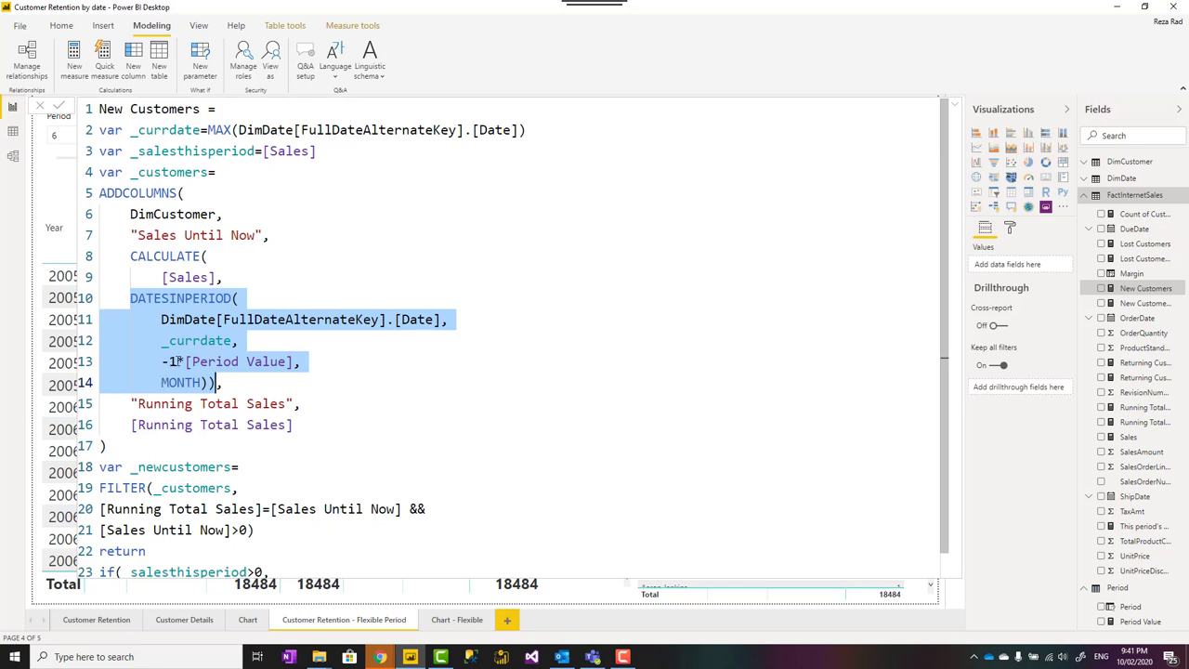
{"action": "left_click", "coordinate": [291, 362]}
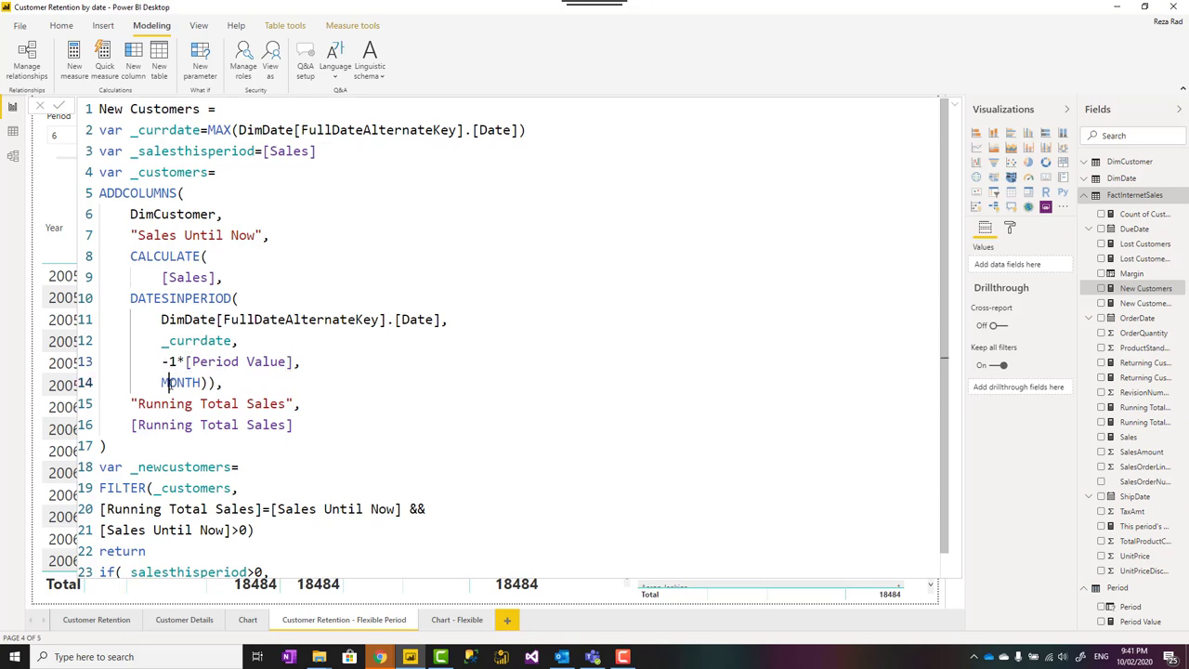
{"action": "double_click", "coordinate": [173, 383]}
{"action": "left_click_drag", "start_coordinate": [206, 383], "coordinate": [130, 297]}
{"action": "scroll", "coordinate": [246, 388], "scroll_direction": "down", "scroll_amount": 1}
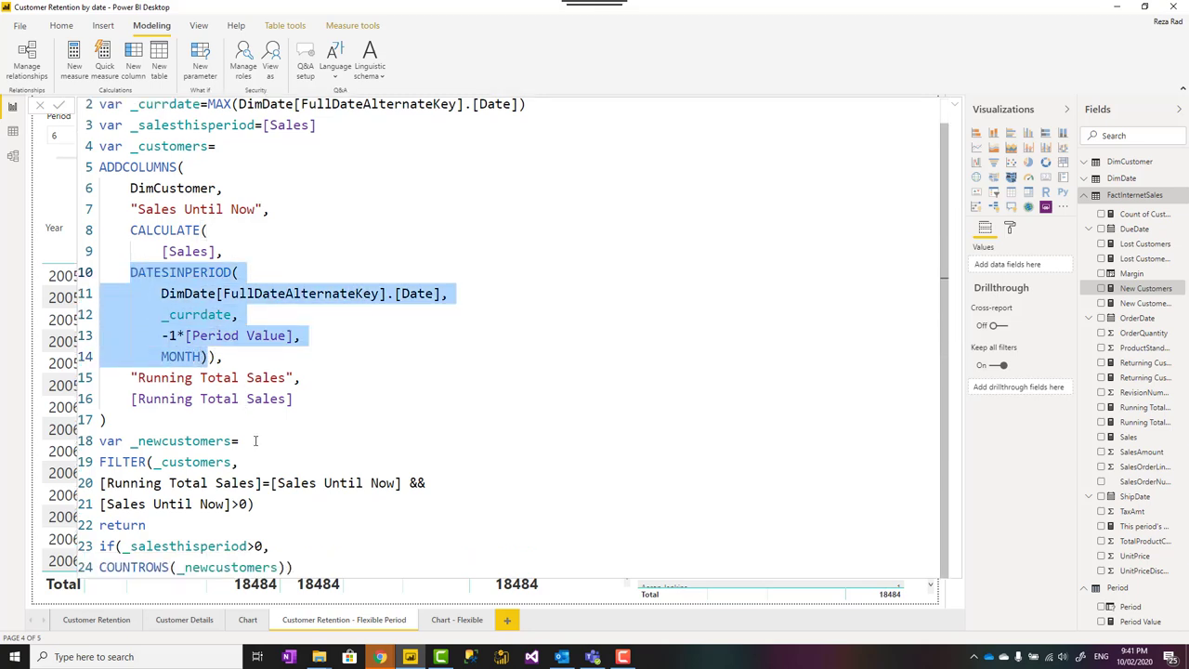
{"action": "scroll", "coordinate": [255, 441], "scroll_direction": "up", "scroll_amount": 1}
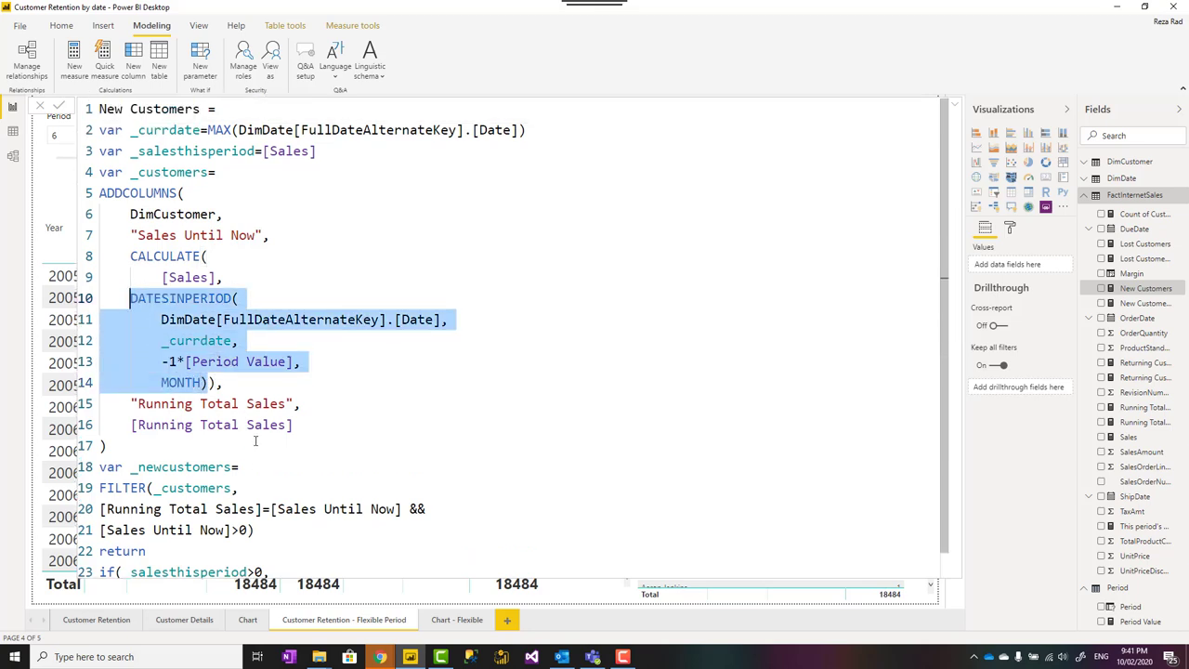
Highlight the -1*[Period Value] offset in Lost Customers and Returning Customers, then collapse the formula bar.
{"action": "left_click", "coordinate": [1134, 267]}
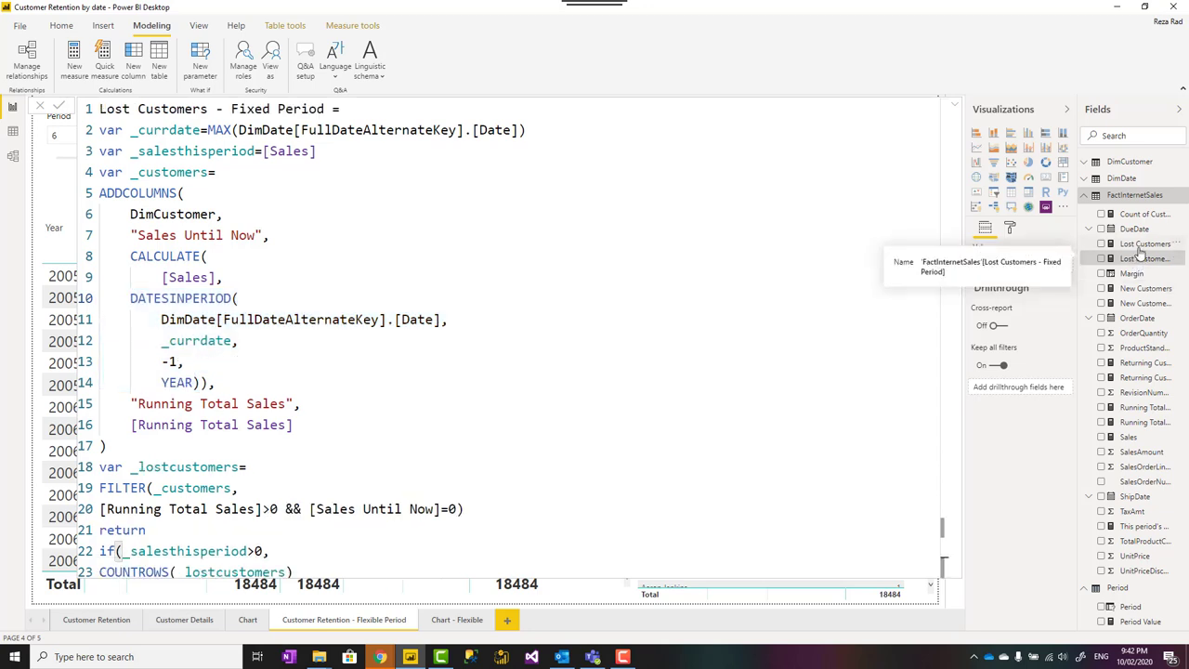
{"action": "left_click", "coordinate": [1137, 246]}
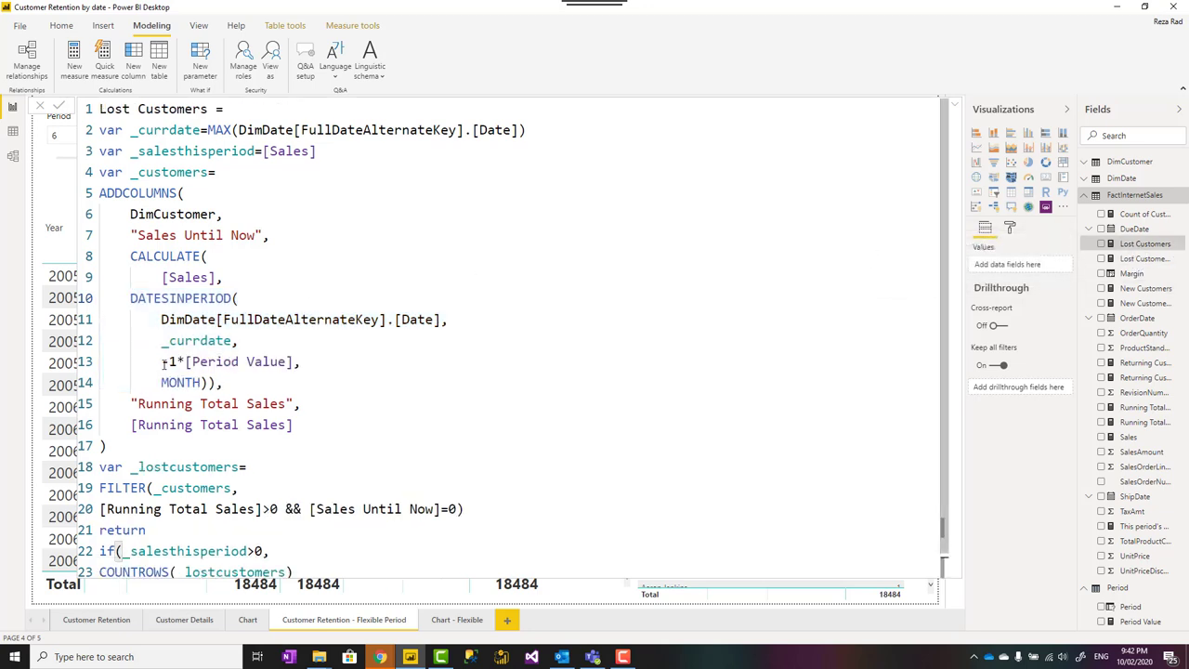
{"action": "left_click_drag", "start_coordinate": [163, 363], "coordinate": [291, 360]}
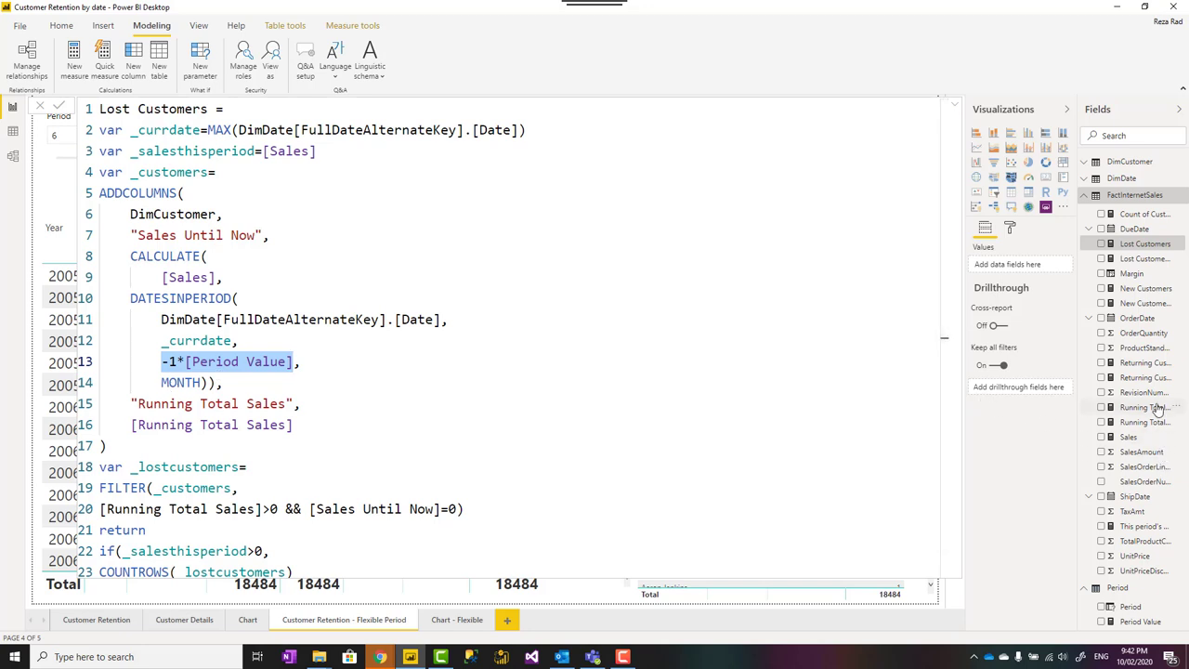
{"action": "left_click", "coordinate": [1152, 369]}
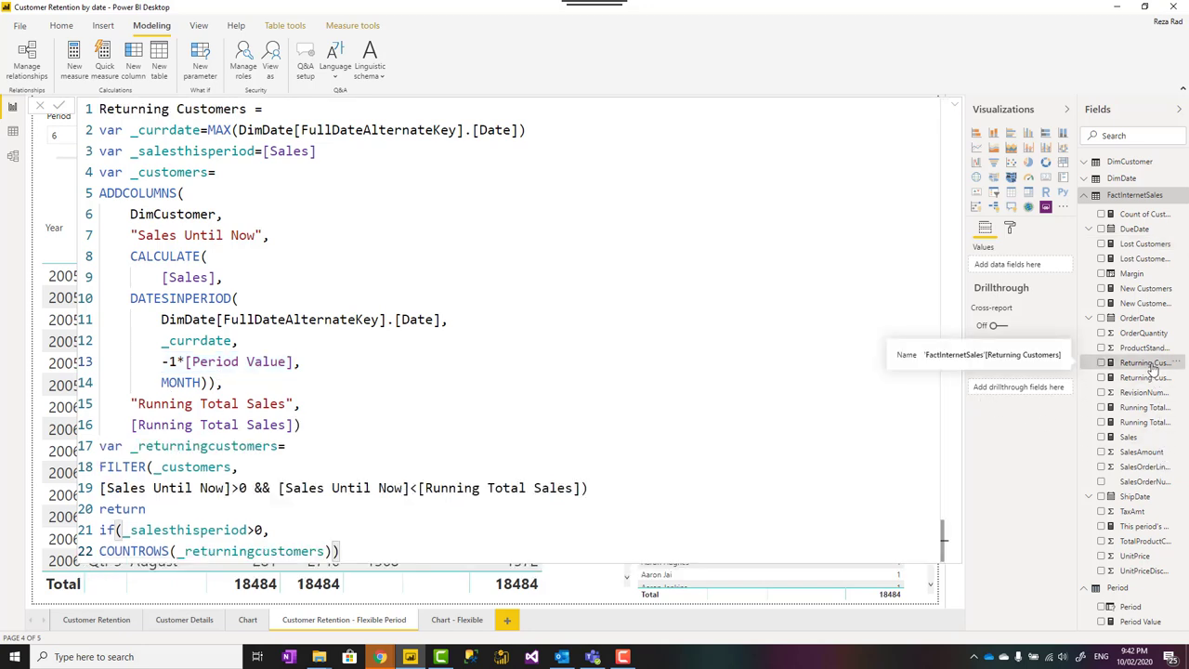
{"action": "left_click_drag", "start_coordinate": [164, 361], "coordinate": [296, 362]}
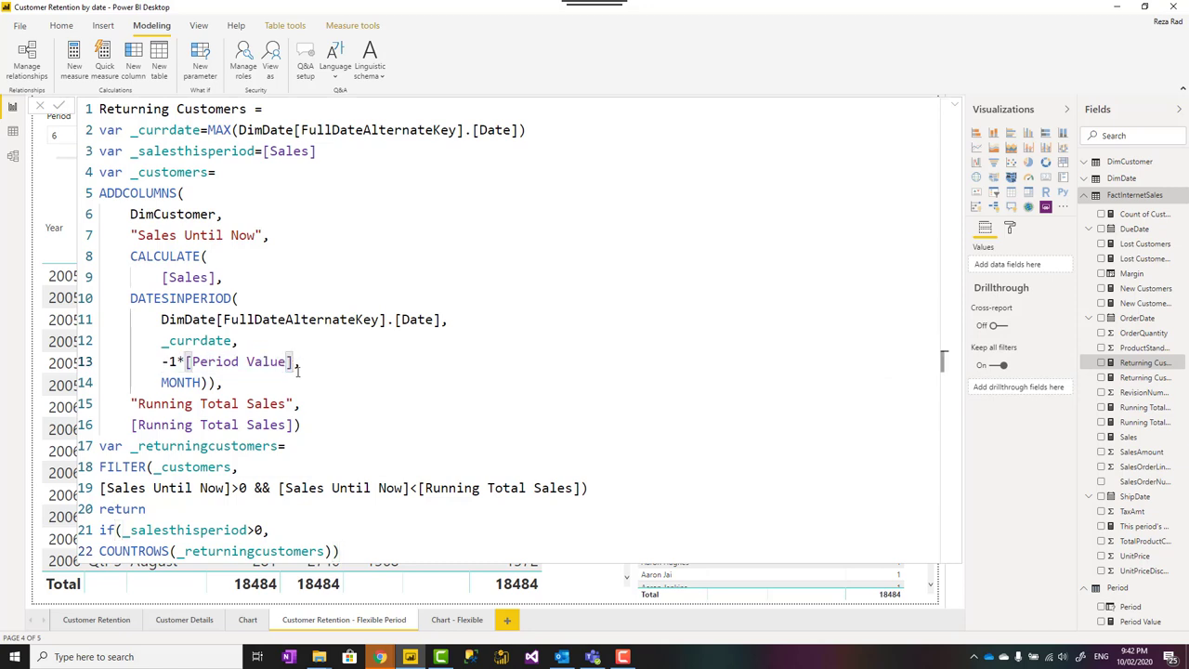
{"action": "left_click", "coordinate": [952, 105]}
{"action": "scroll", "coordinate": [555, 392], "scroll_direction": "down", "scroll_amount": 8}
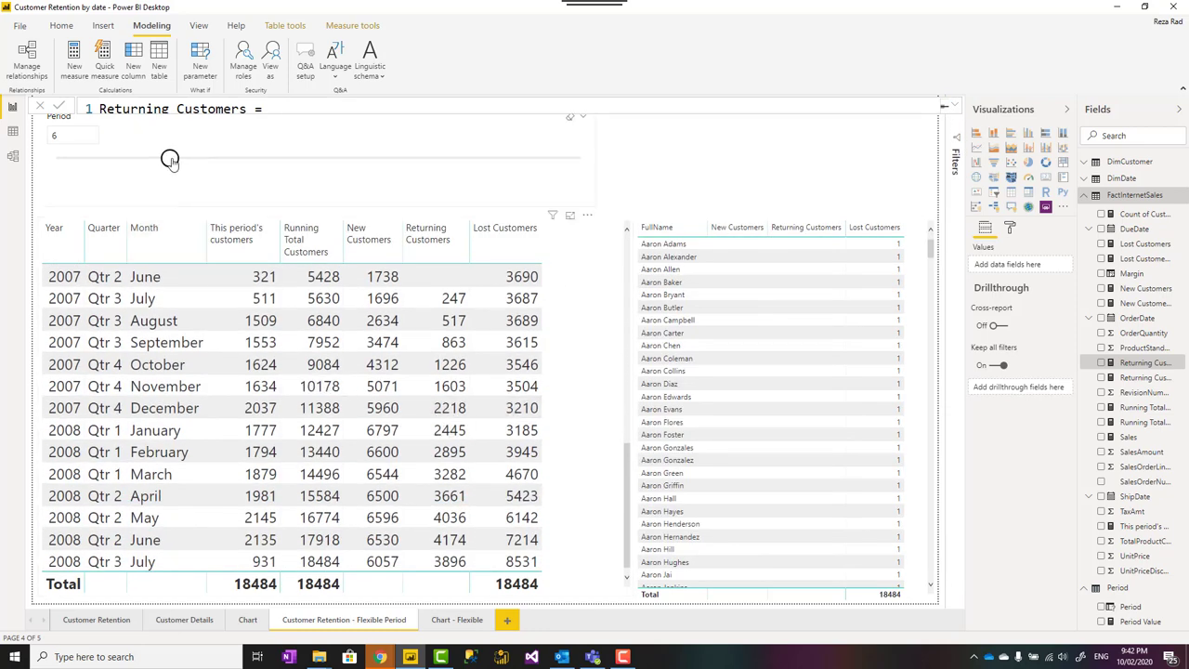
Slide Period from 6 to 10, 14, then 3, and filter customers to December 2007.
{"action": "left_click_drag", "start_coordinate": [170, 160], "coordinate": [264, 159]}
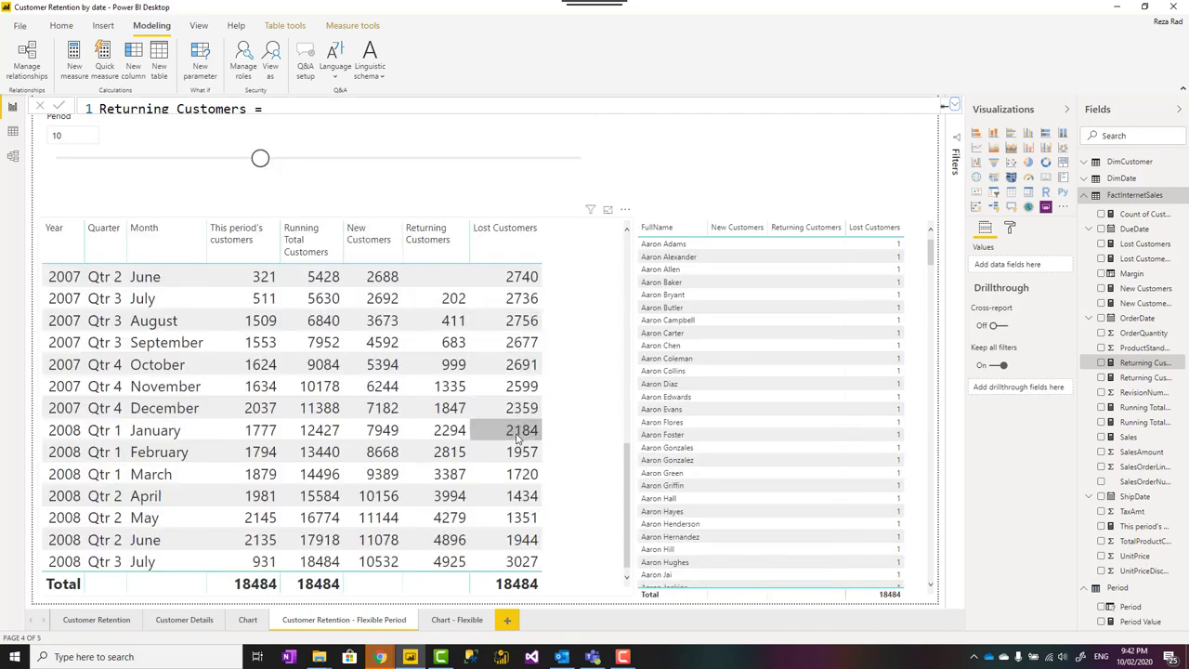
{"action": "left_click_drag", "start_coordinate": [260, 158], "coordinate": [352, 159]}
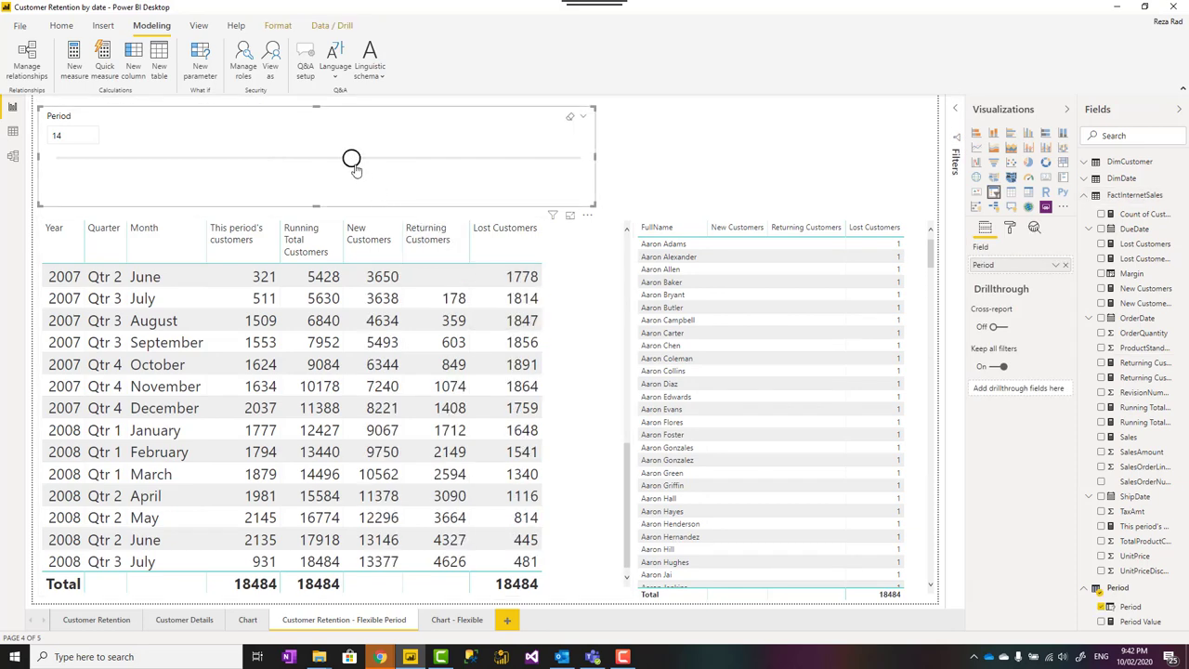
{"action": "left_click_drag", "start_coordinate": [351, 160], "coordinate": [102, 159]}
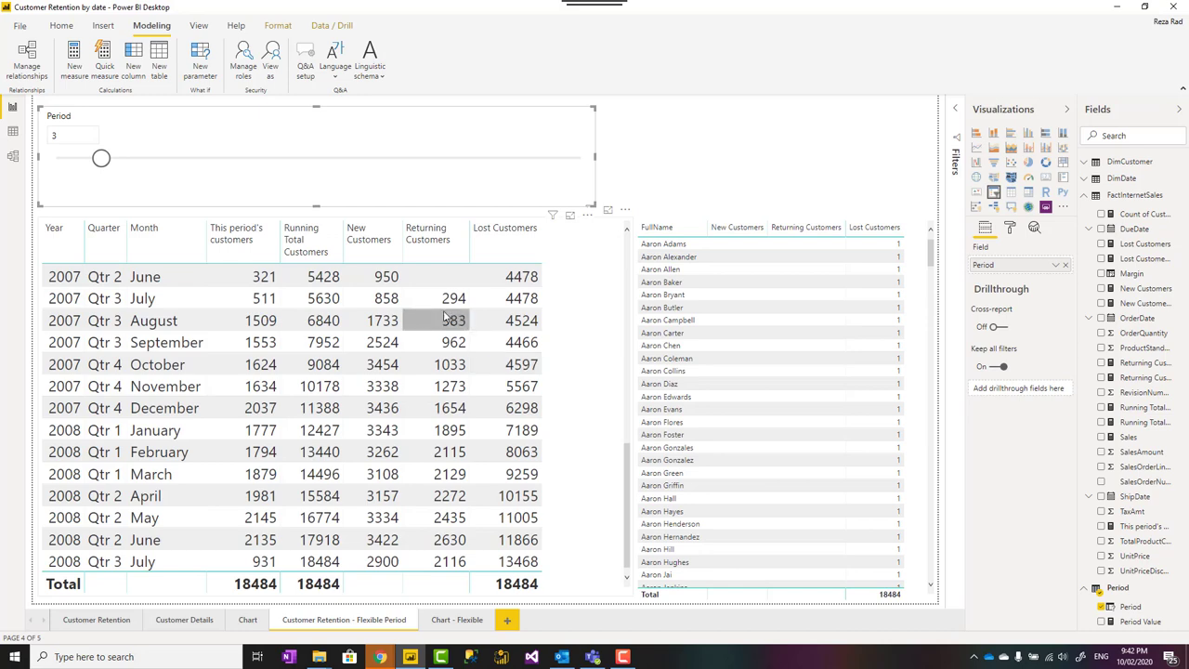
{"action": "left_click", "coordinate": [443, 413]}
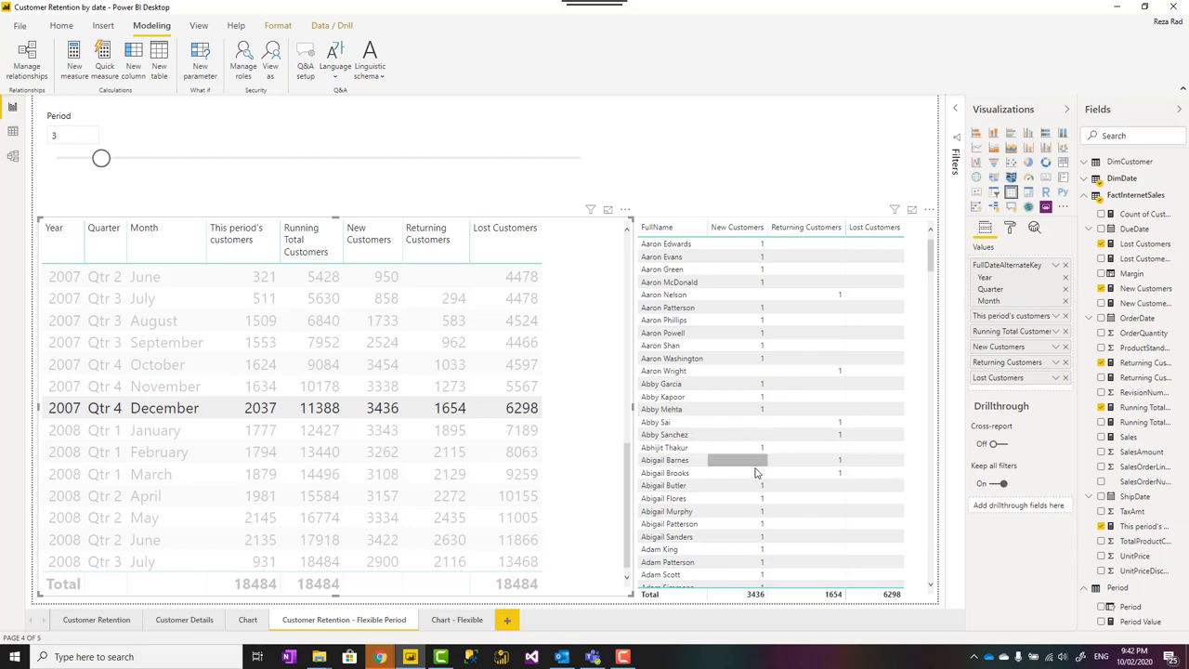
Drill through from a customer row to the Customer Details page.
{"action": "right_click", "coordinate": [695, 474]}
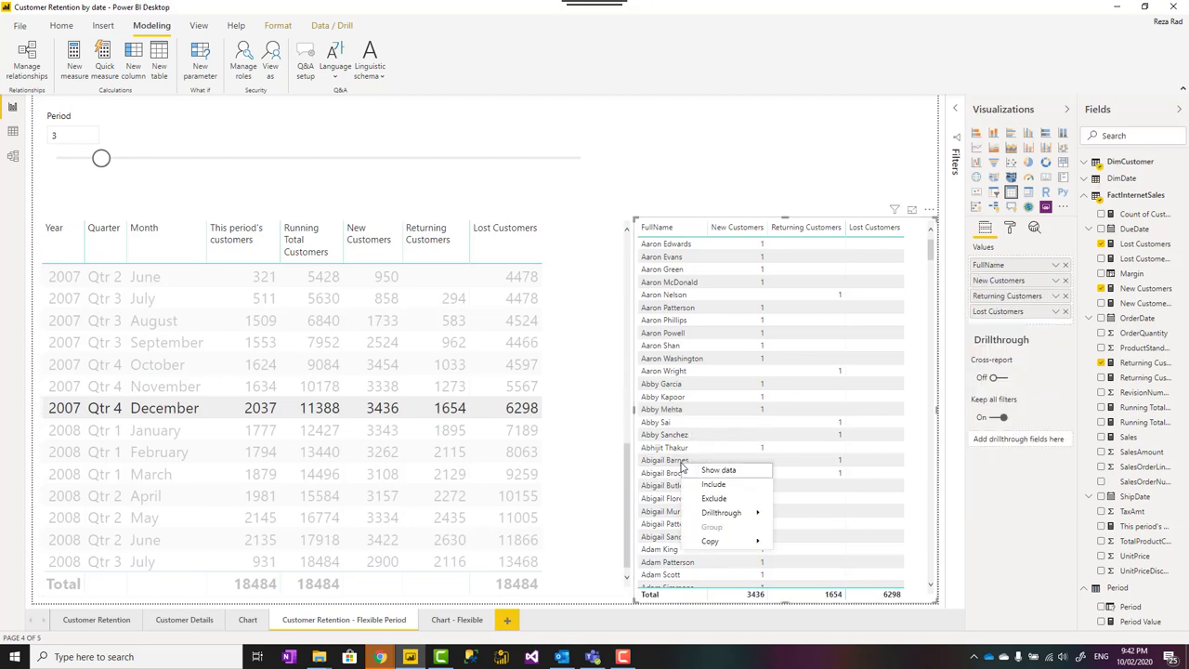
{"action": "mouse_move", "coordinate": [720, 512]}
{"action": "left_click", "coordinate": [797, 516]}
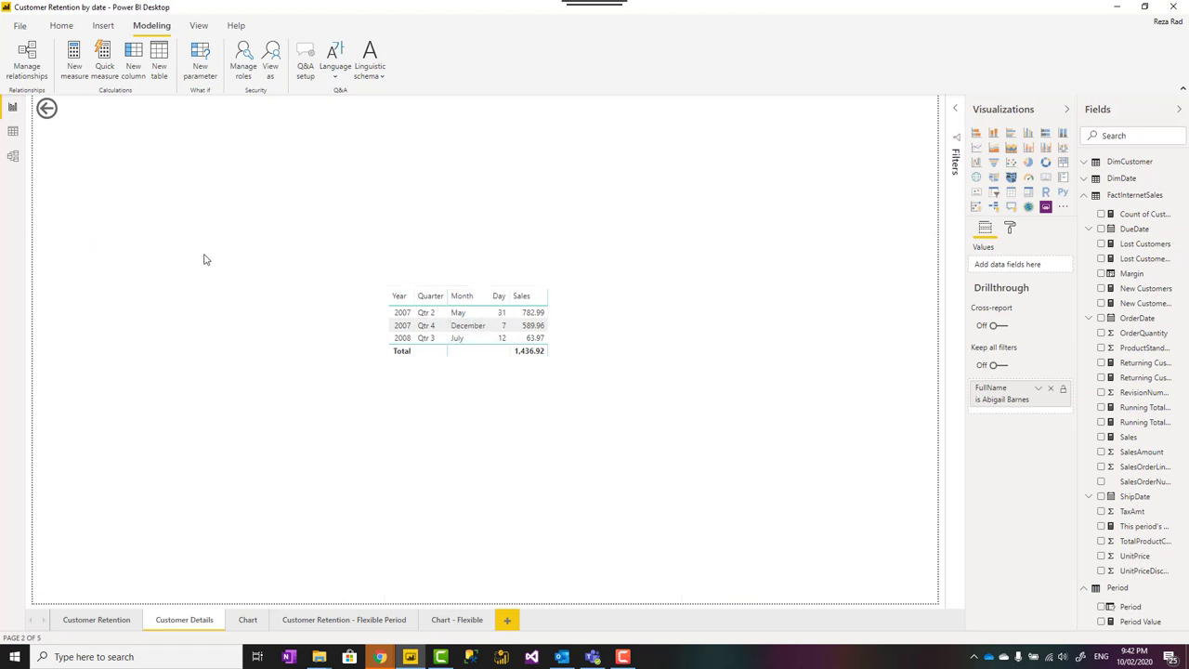
Back on the Flexible Period page, filter to February 2008 and drill through a customer to Customer Details.
{"action": "left_click", "coordinate": [47, 109], "text": "ctrl"}
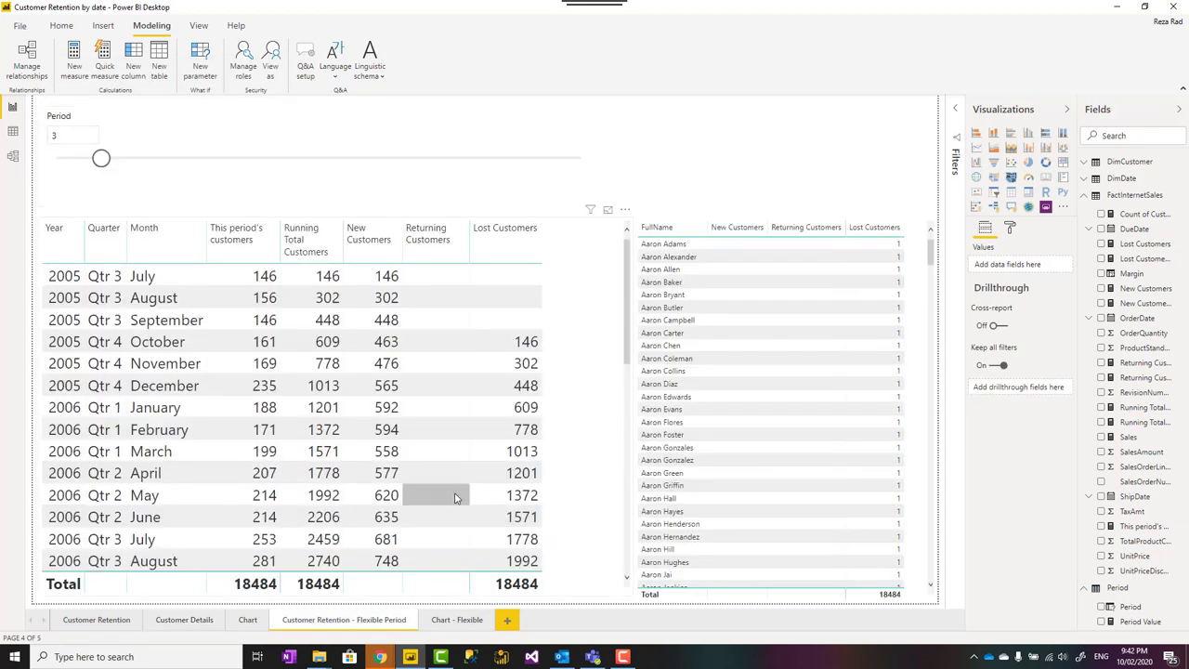
{"action": "scroll", "coordinate": [550, 517], "scroll_direction": "down", "scroll_amount": 8}
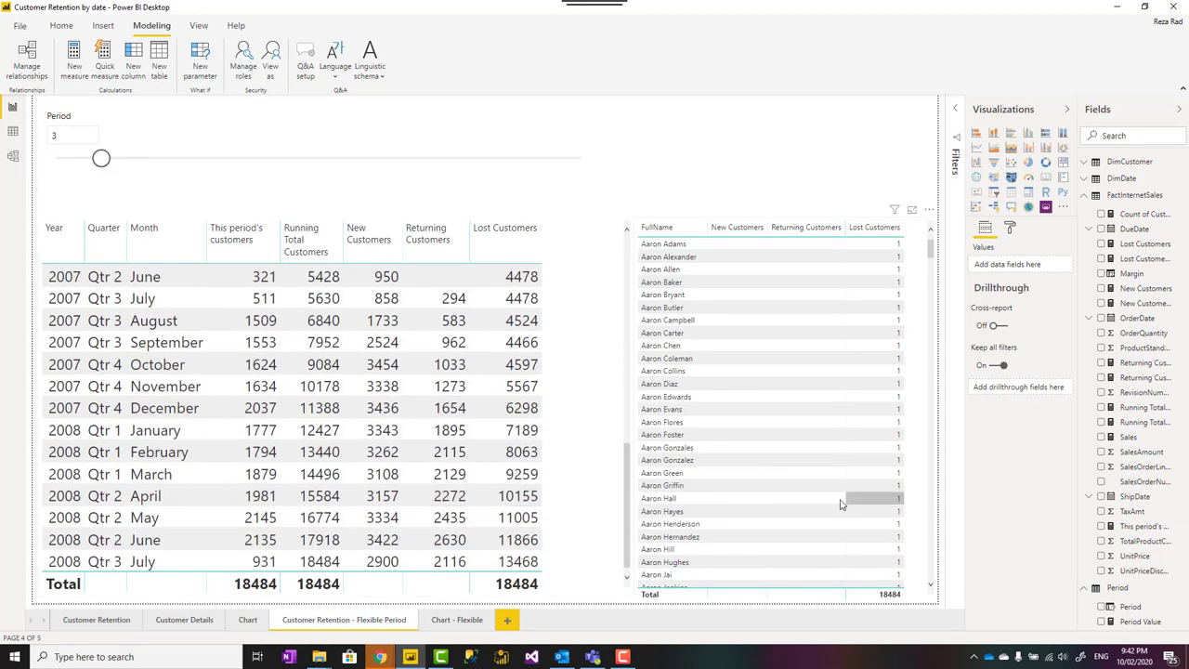
{"action": "scroll", "coordinate": [835, 497], "scroll_direction": "down", "scroll_amount": 10}
{"action": "left_click", "coordinate": [416, 525]}
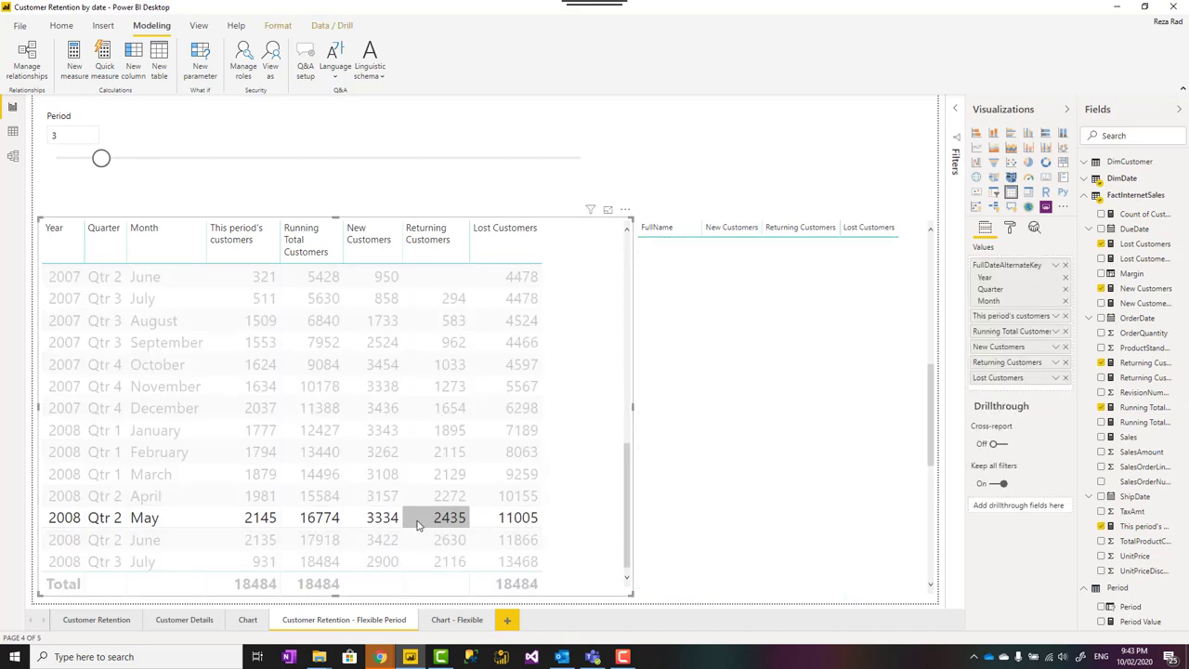
{"action": "left_click", "coordinate": [423, 452]}
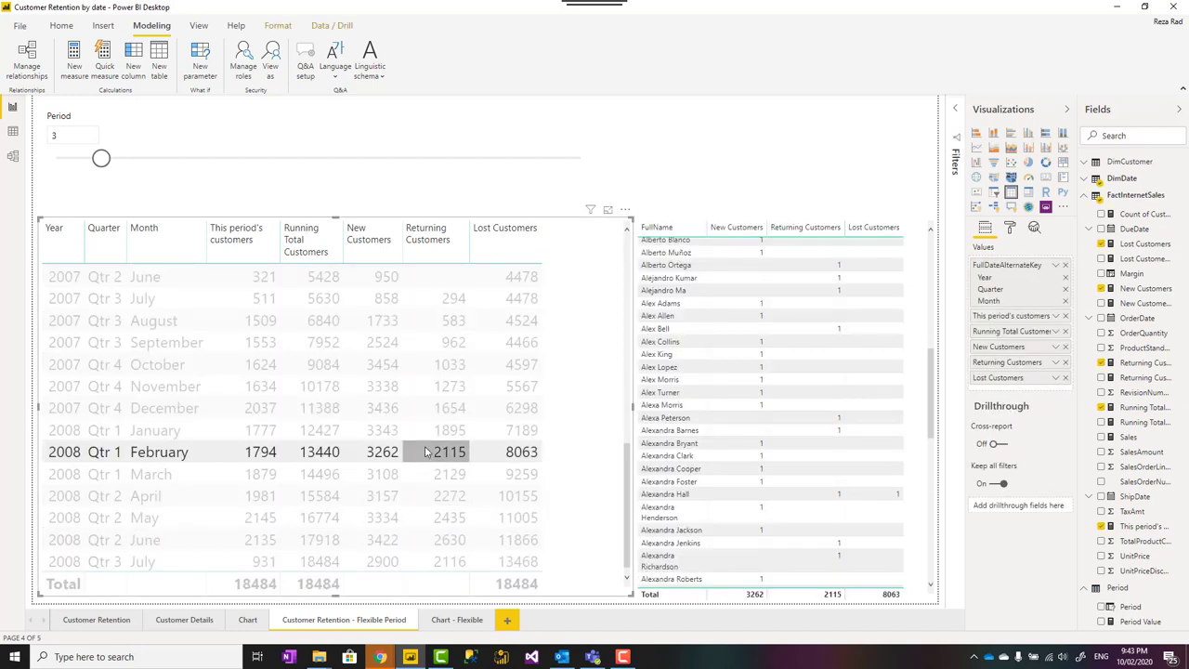
{"action": "right_click", "coordinate": [709, 446]}
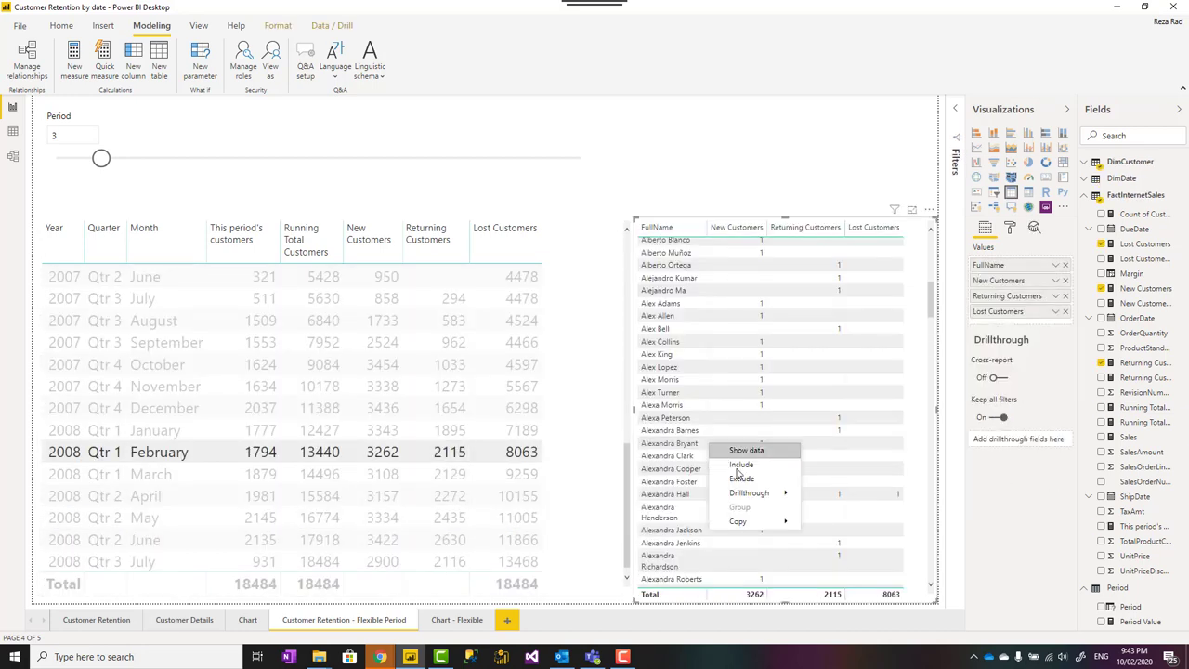
{"action": "mouse_move", "coordinate": [752, 493]}
{"action": "left_click", "coordinate": [817, 493]}
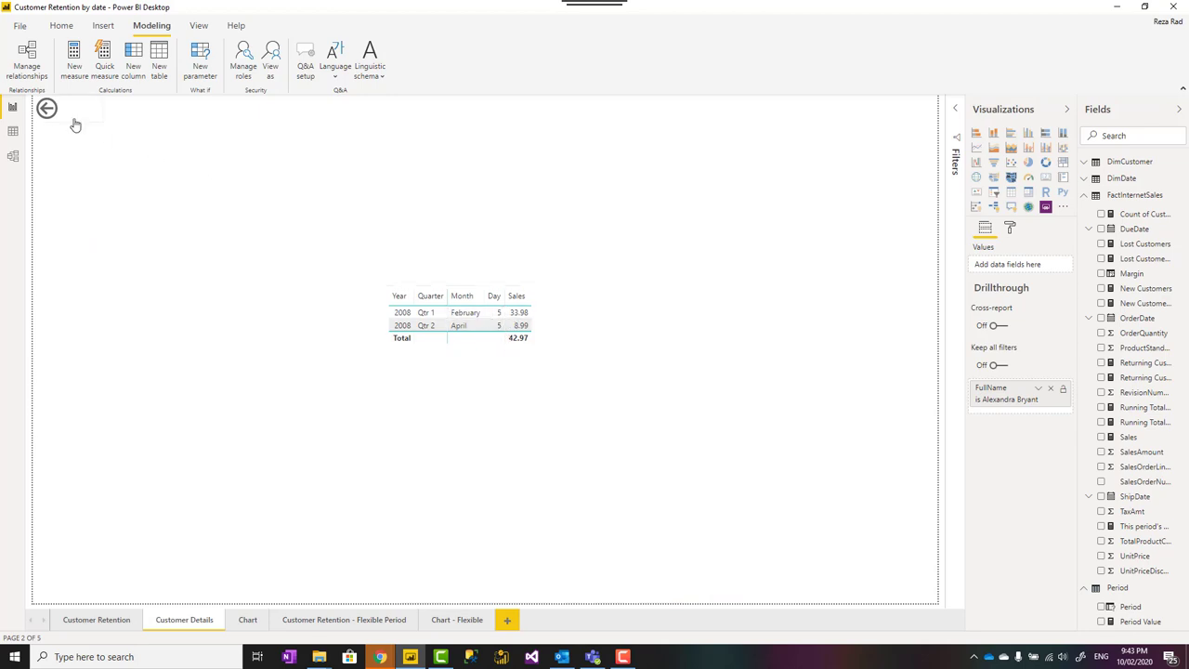
On the Chart - Flexible page, set Period to 11 and check the 2008 Qtr 3 column values.
{"action": "left_click", "coordinate": [375, 620]}
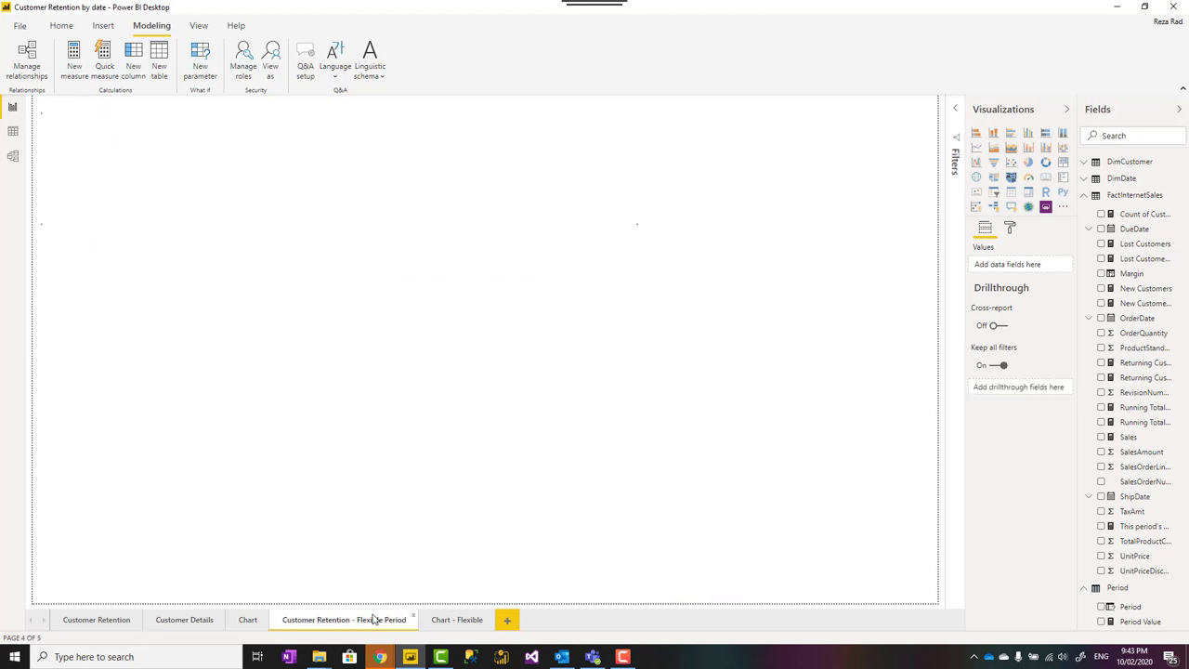
{"action": "scroll", "coordinate": [408, 516], "scroll_direction": "down", "scroll_amount": 8}
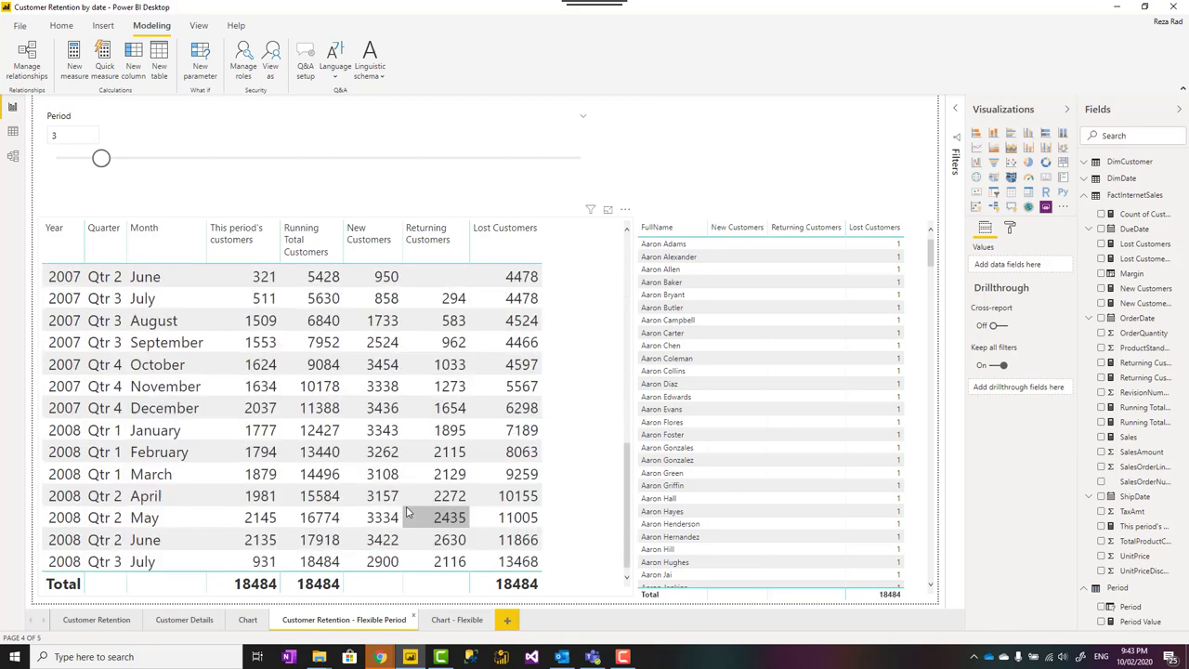
{"action": "left_click", "coordinate": [453, 620]}
{"action": "left_click", "coordinate": [411, 342]}
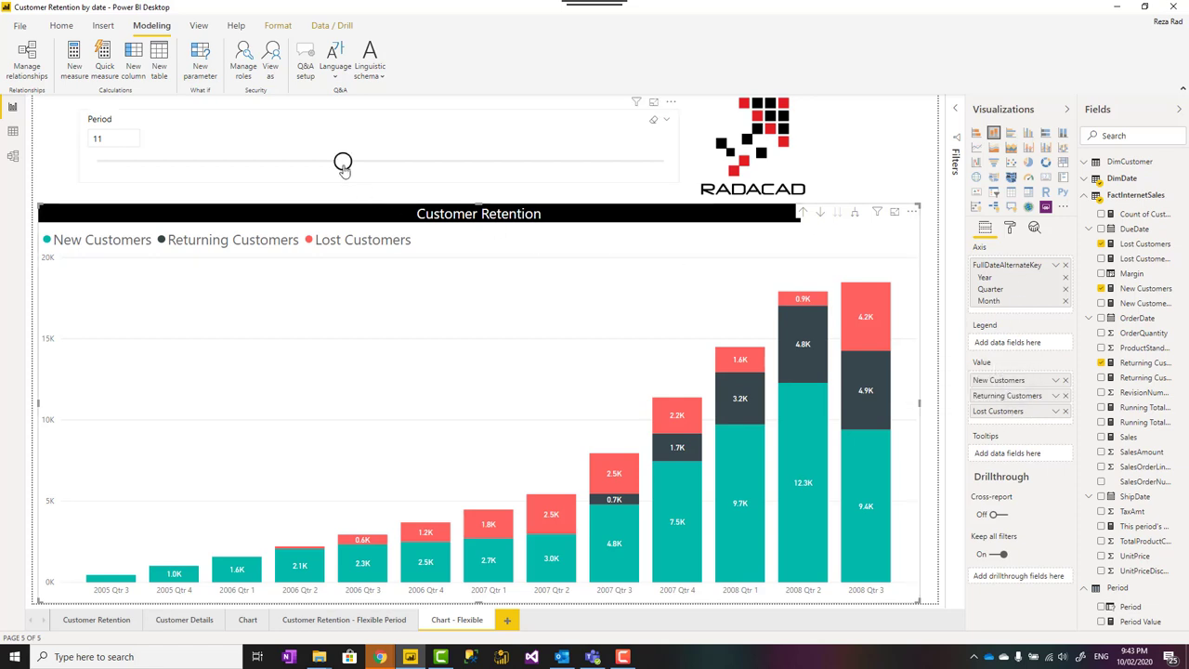
{"action": "mouse_move", "coordinate": [343, 163]}
{"action": "left_mouse_down"}
{"action": "mouse_move", "coordinate": [195, 163]}
{"action": "mouse_move", "coordinate": [393, 164]}
{"action": "mouse_move", "coordinate": [342, 163]}
{"action": "left_mouse_up"}
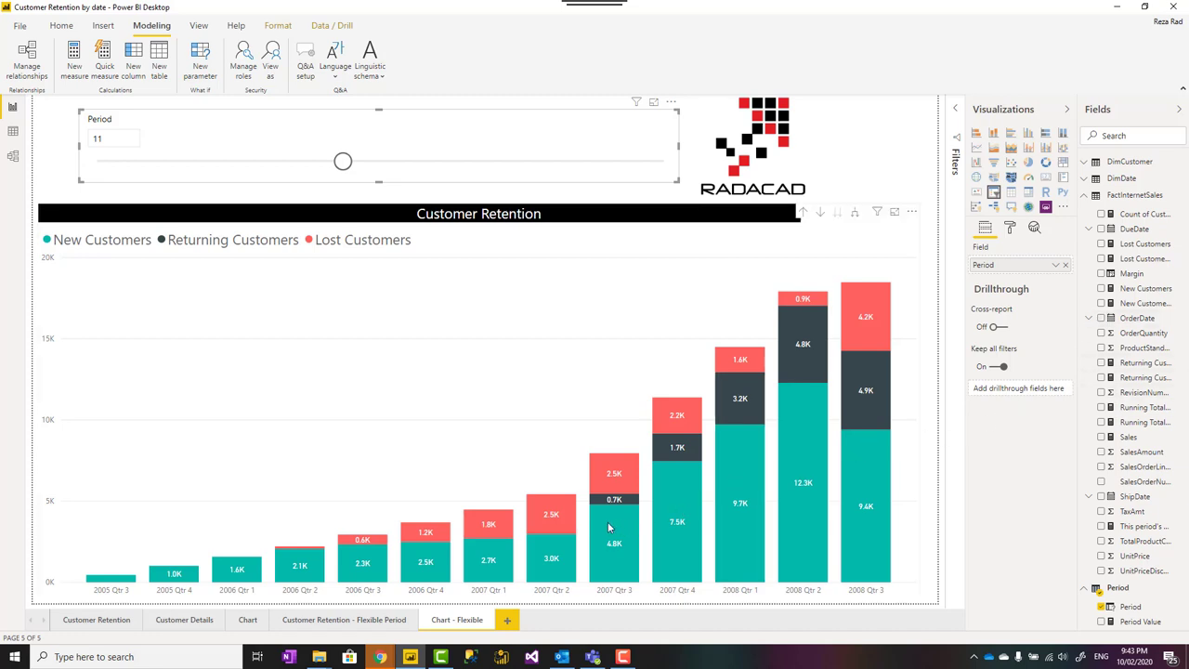
{"action": "mouse_move", "coordinate": [602, 525]}
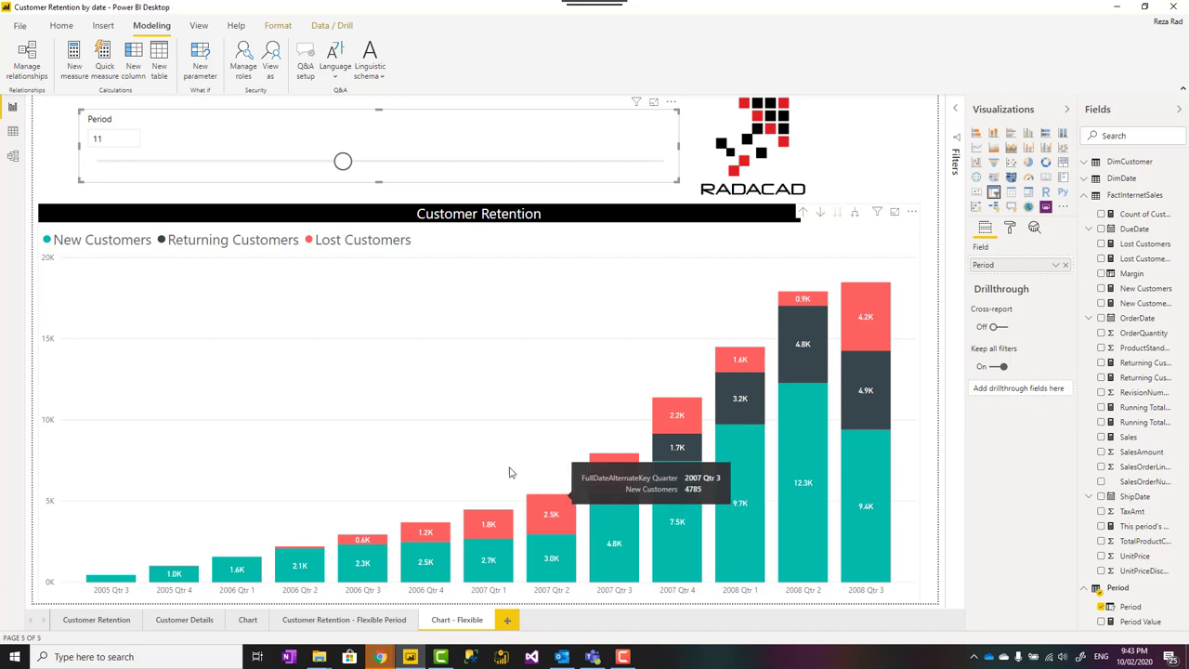